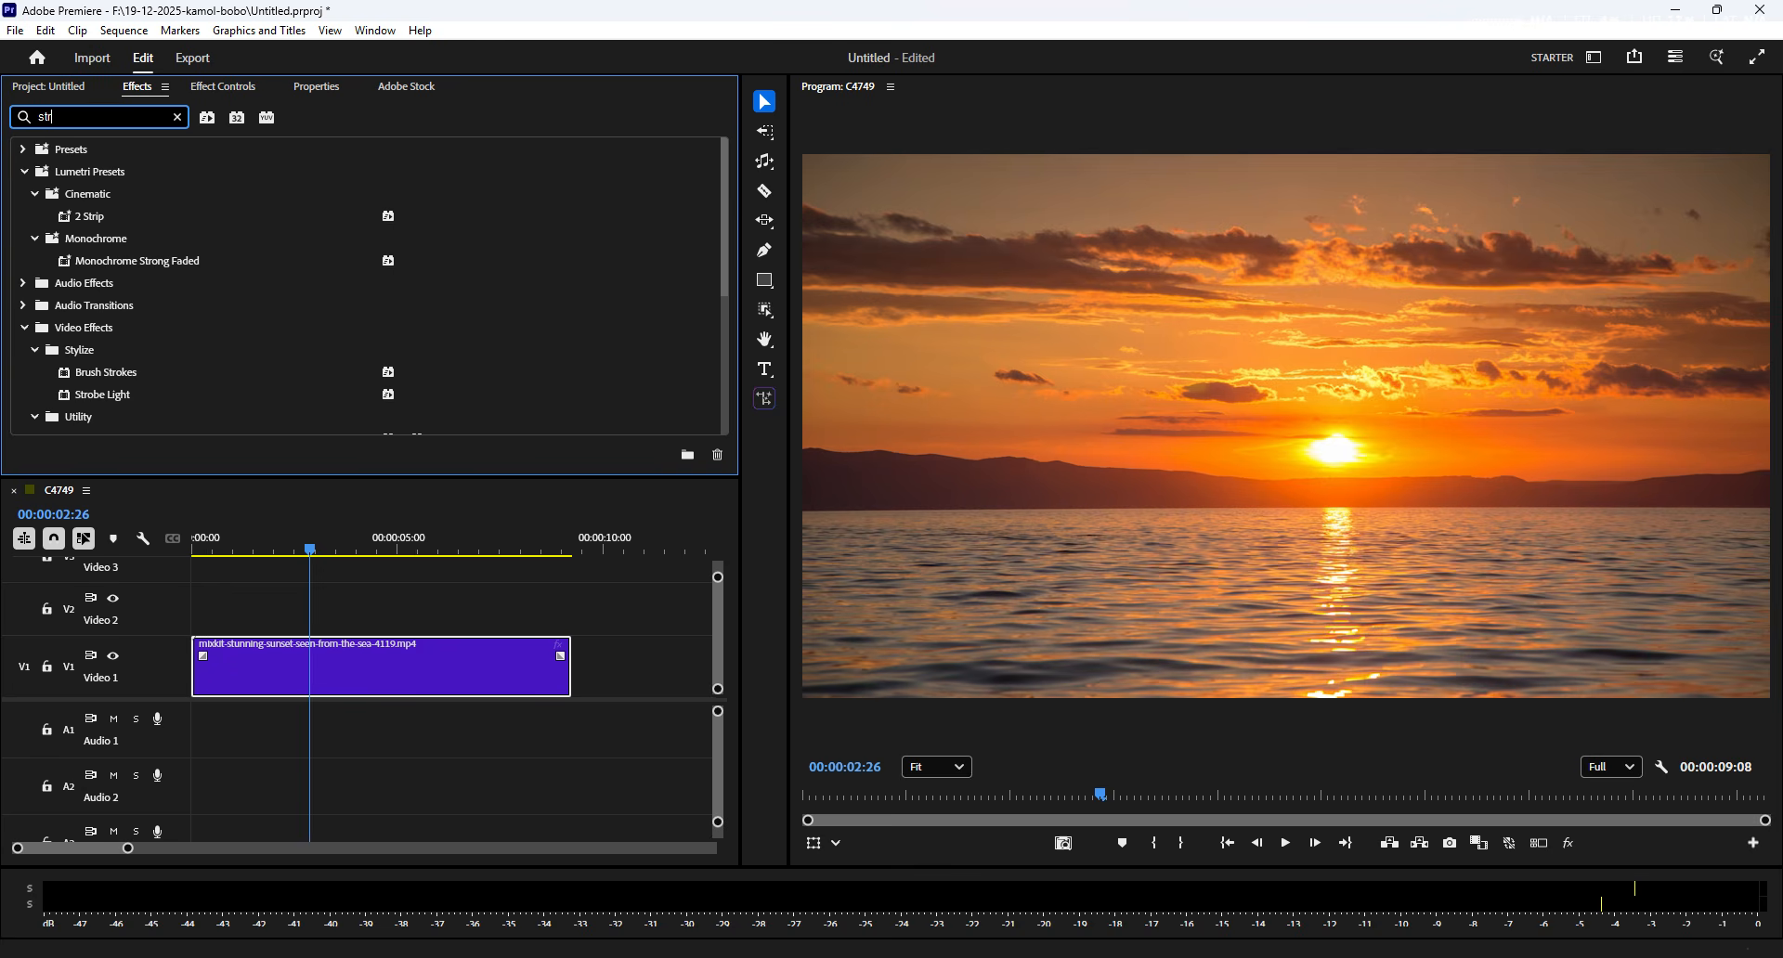
- Search the effects for "stro" and apply the Stroke effect to the sunset clip on Video 1
text(o)
click(90, 399)
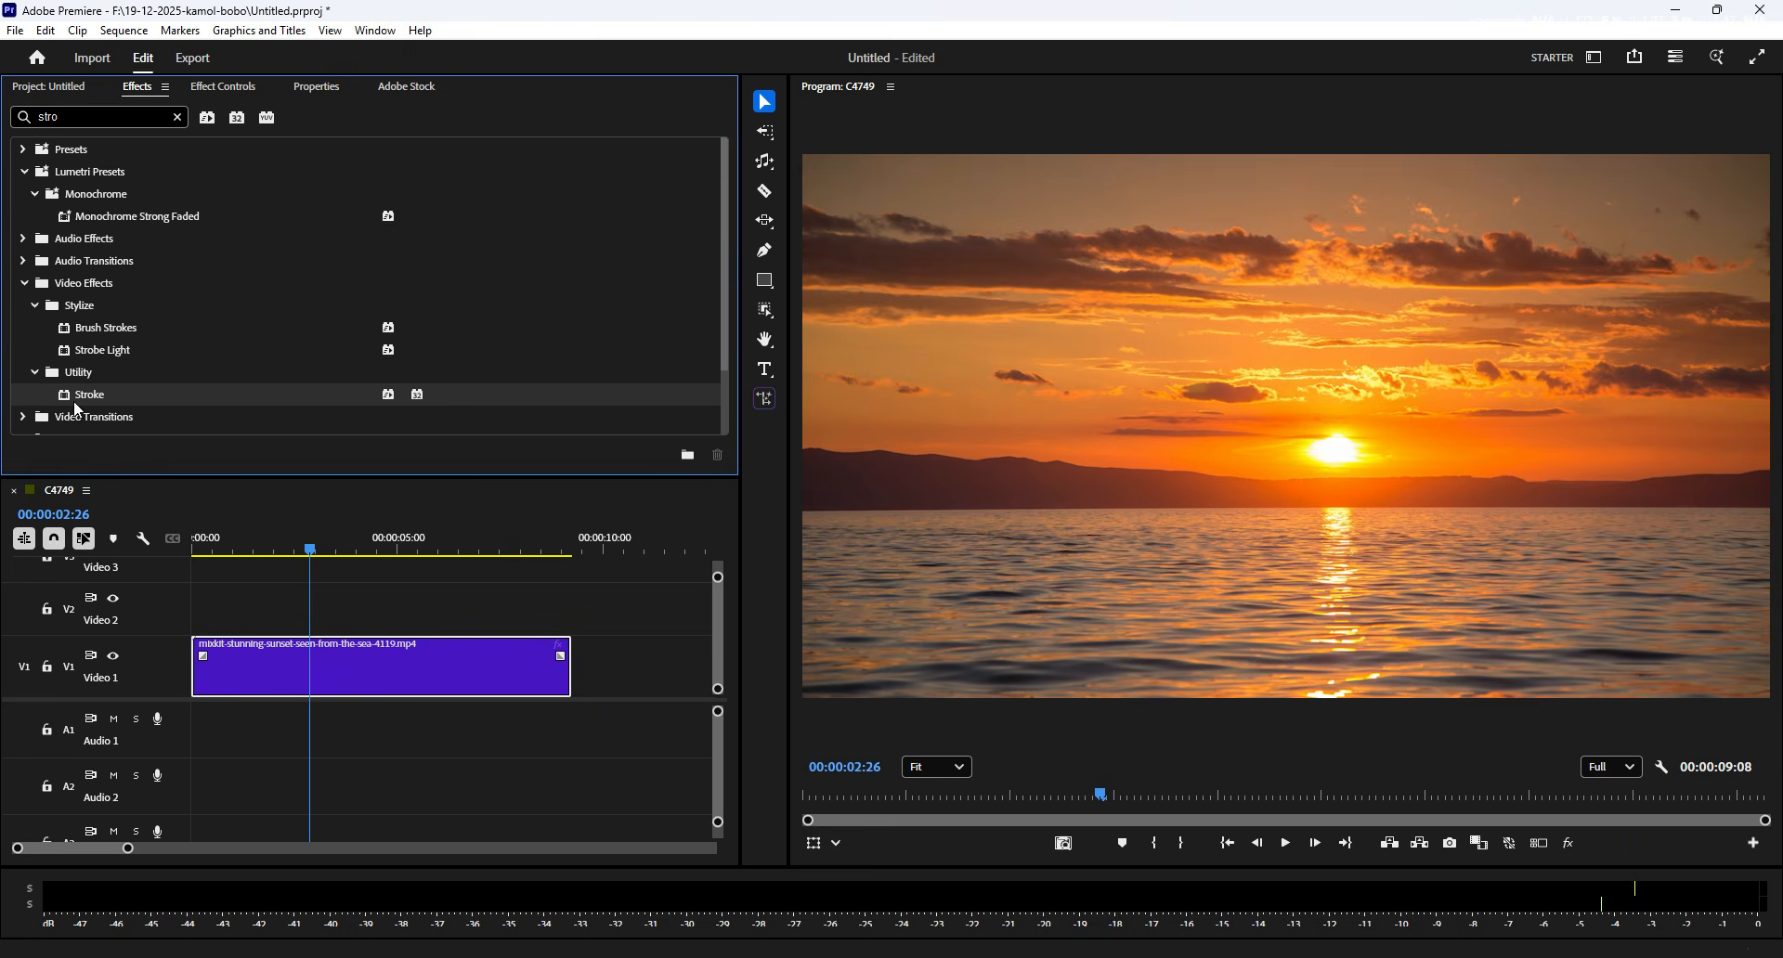
mouse_move(147, 434)
mouse_down()
mouse_move(455, 565)
mouse_move(698, 957)
mouse_up()
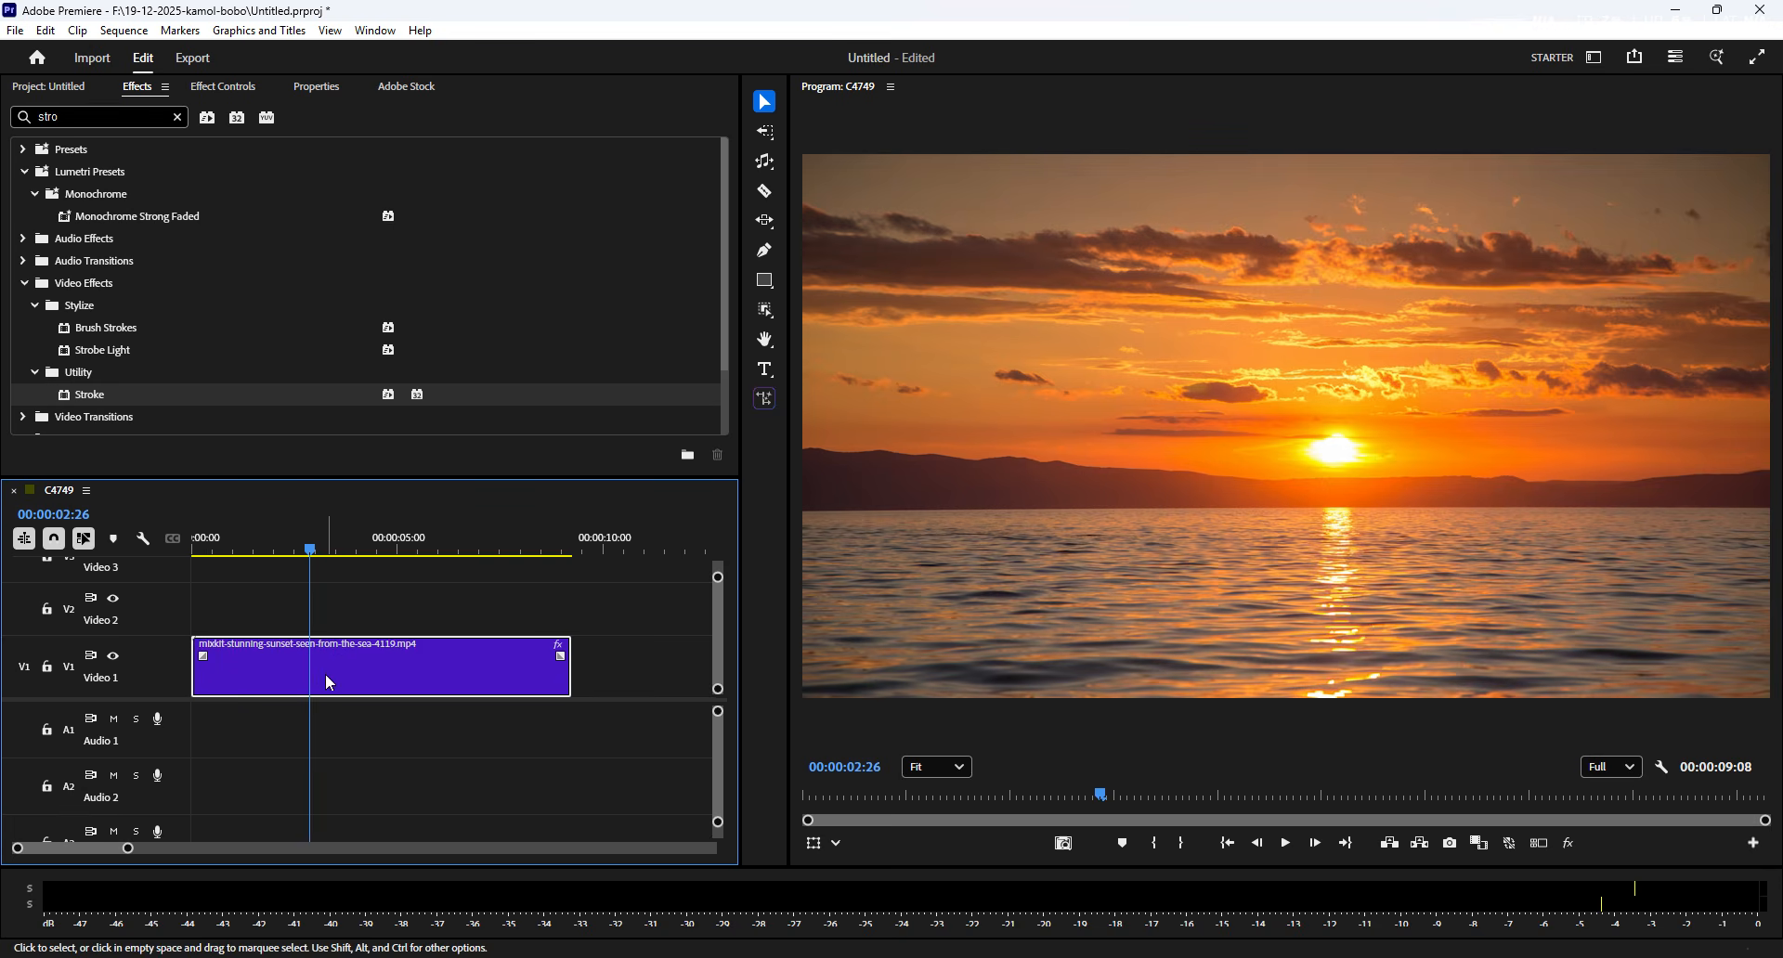
- Enable Apply Prescale in the sunset clip's Stroke effect and set its scale to 90%
click(221, 87)
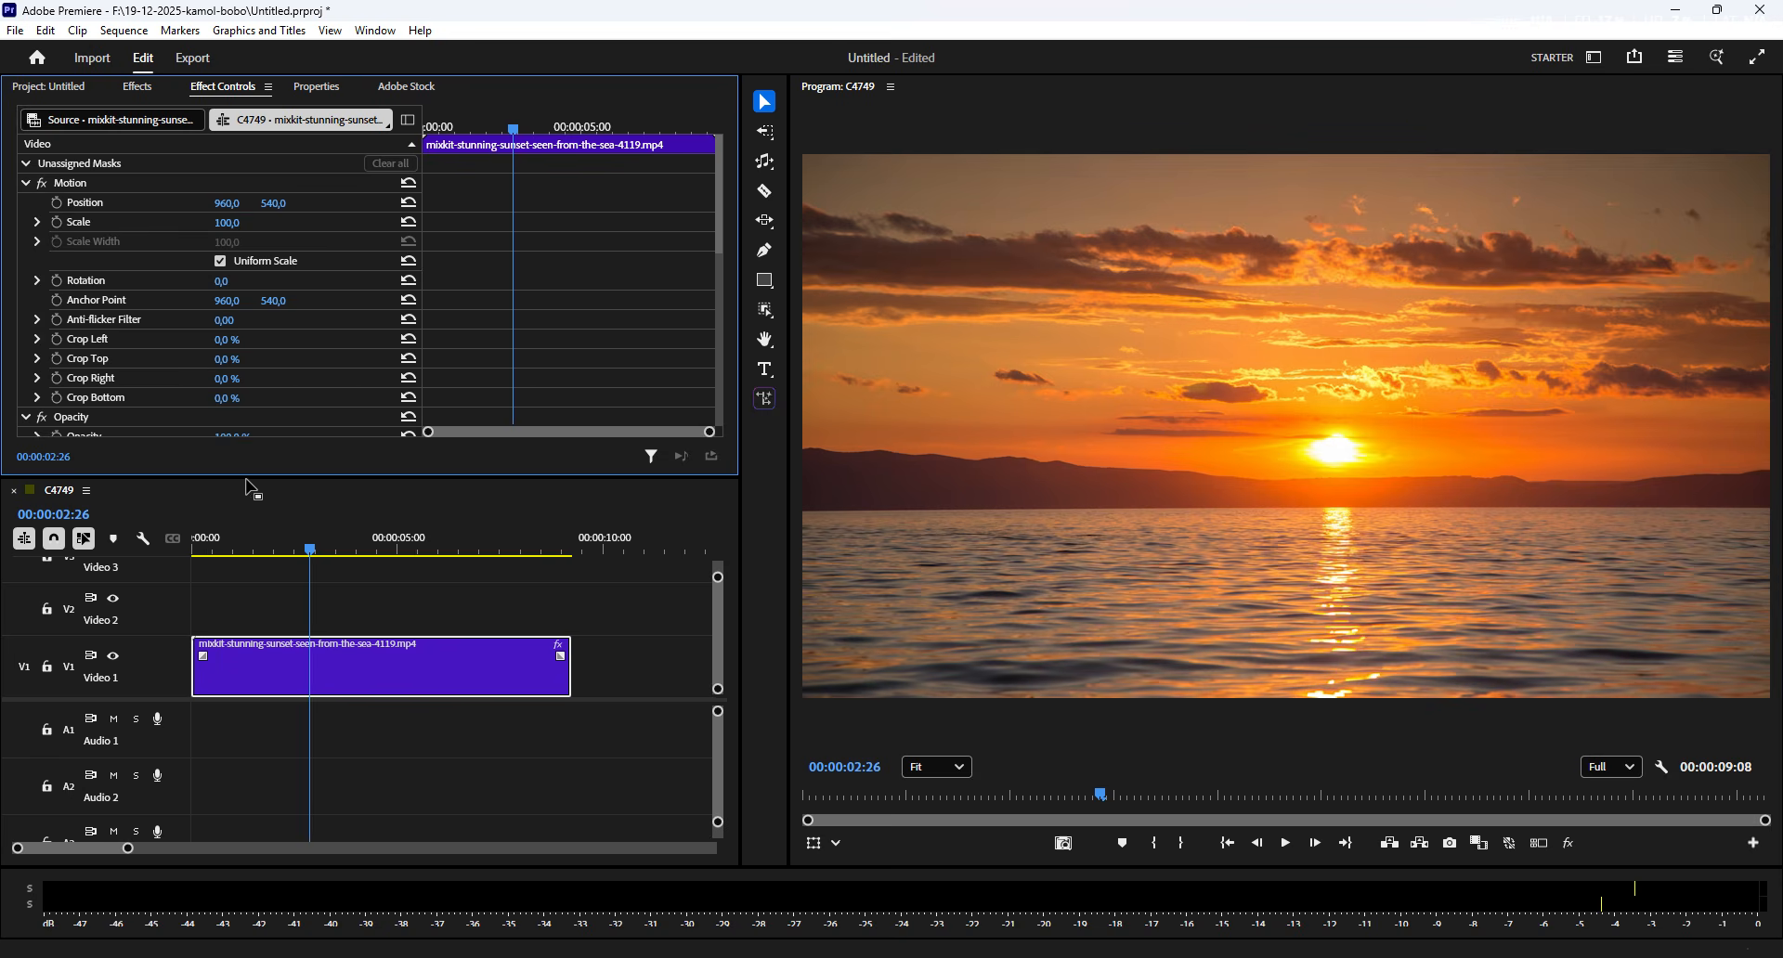
drag(267, 478, 271, 553)
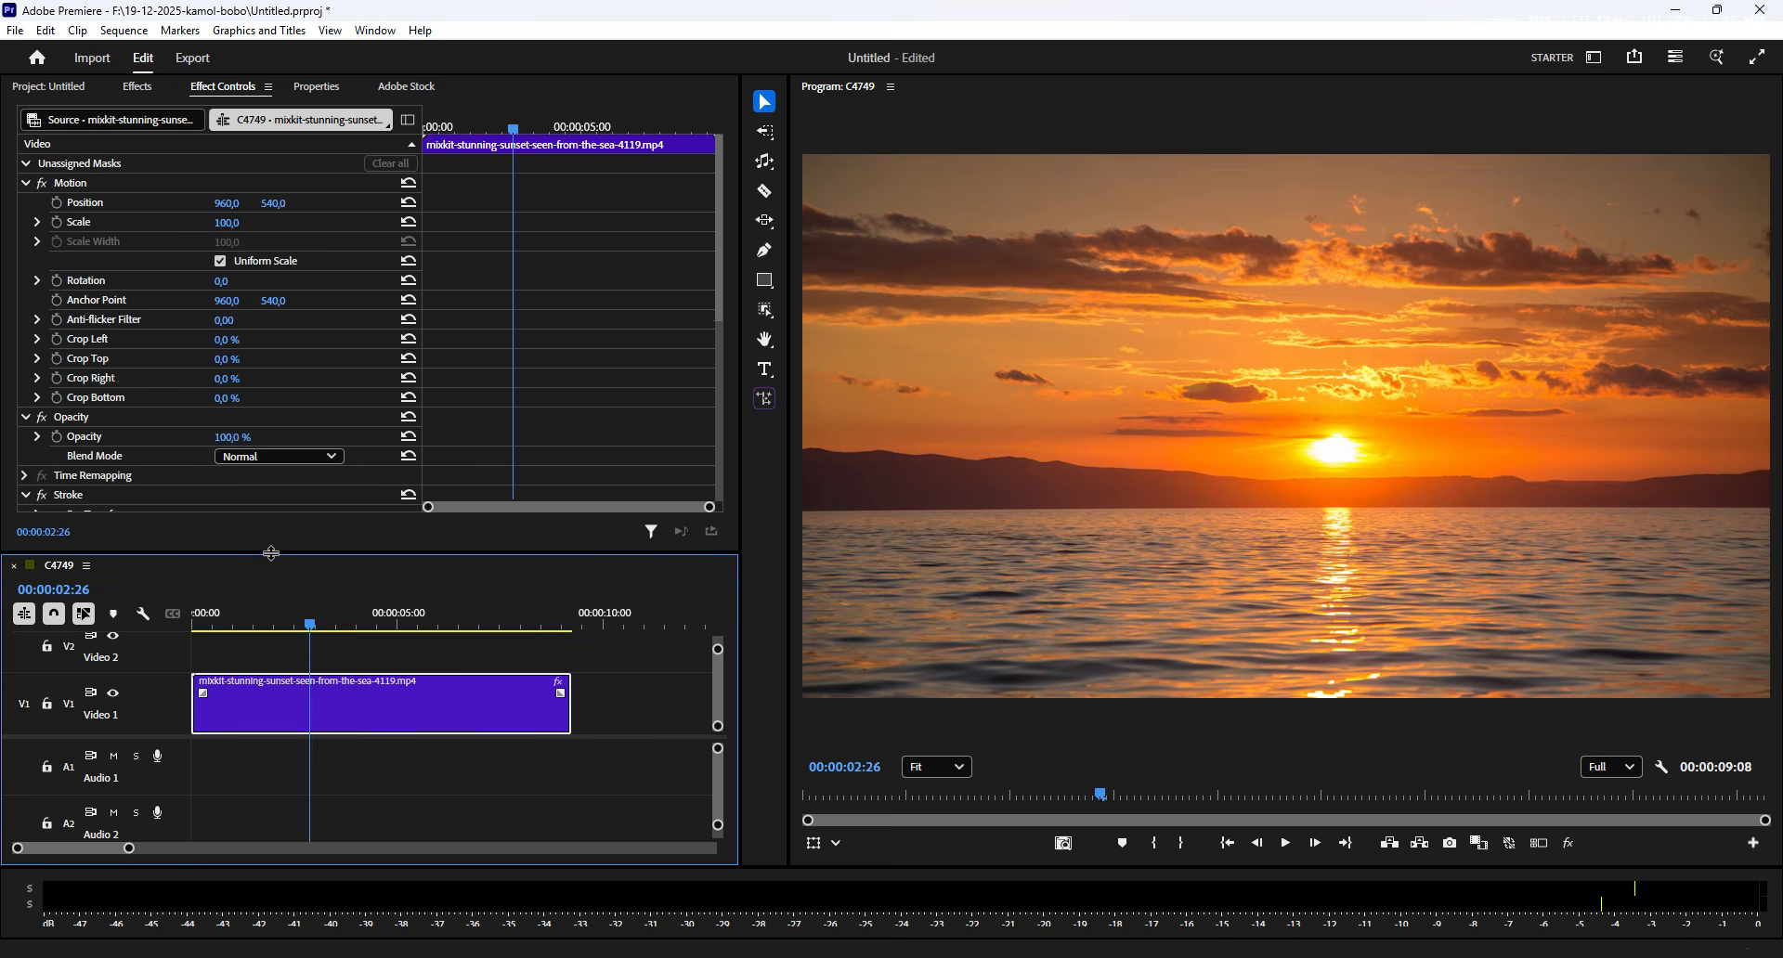
scroll(158, 488, down, 3)
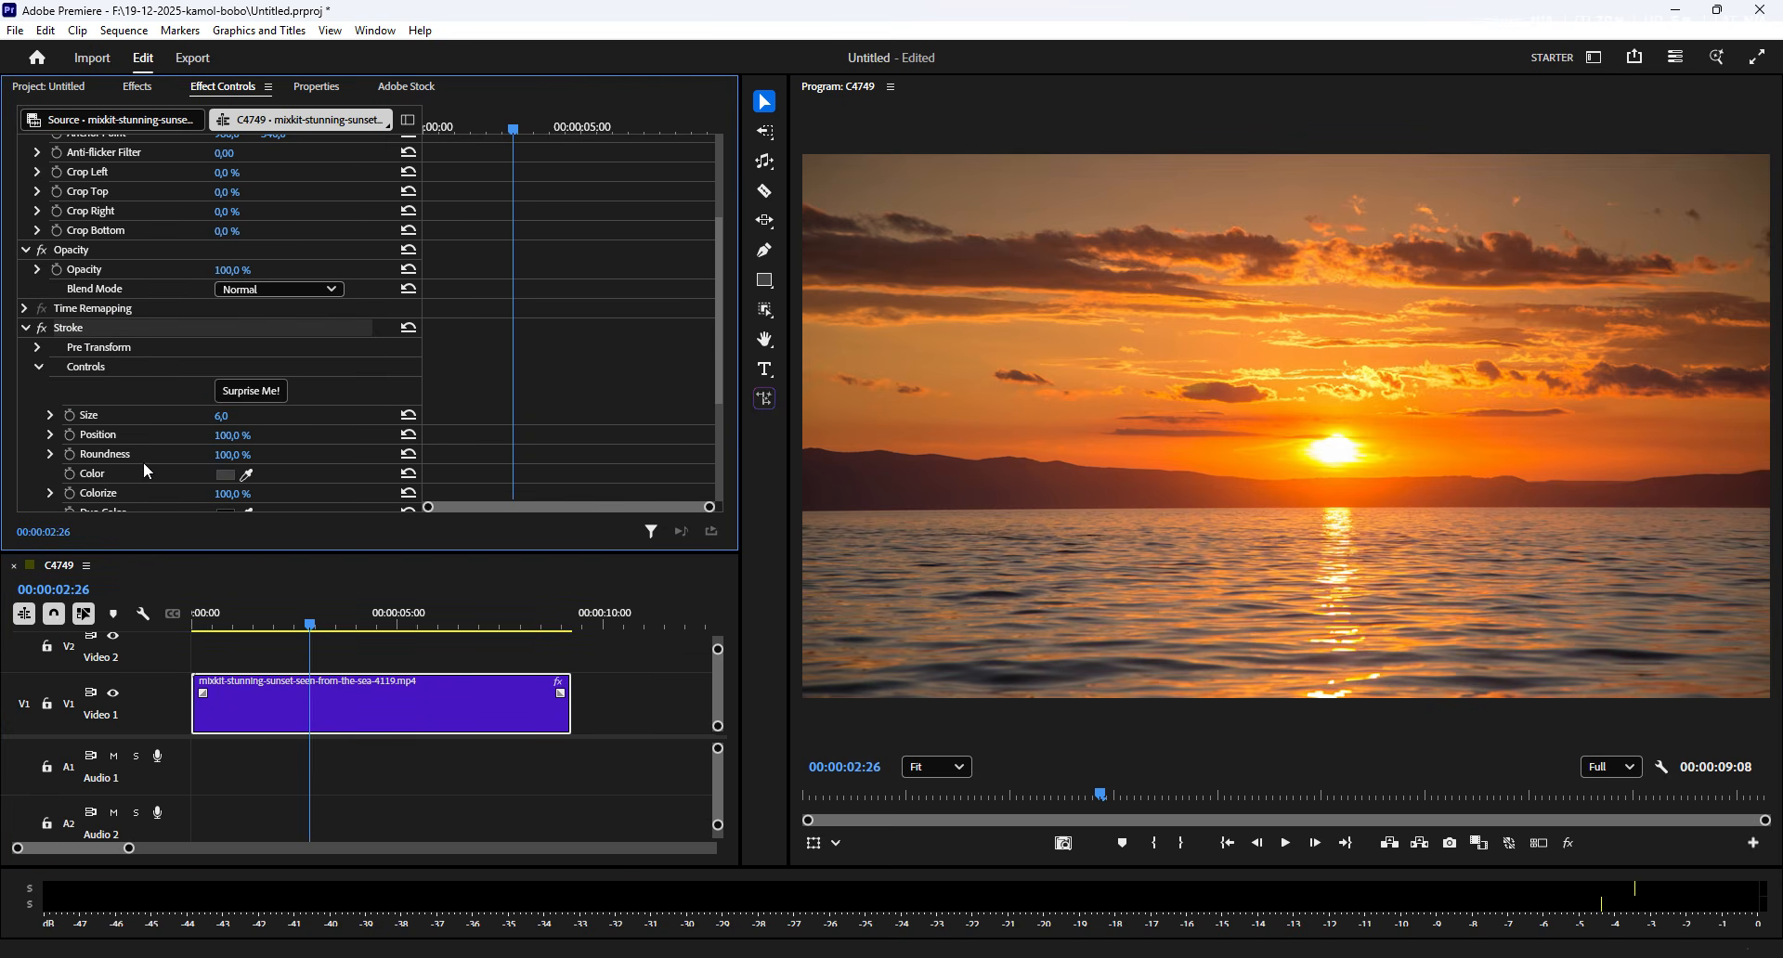
scroll(160, 405, down, 1)
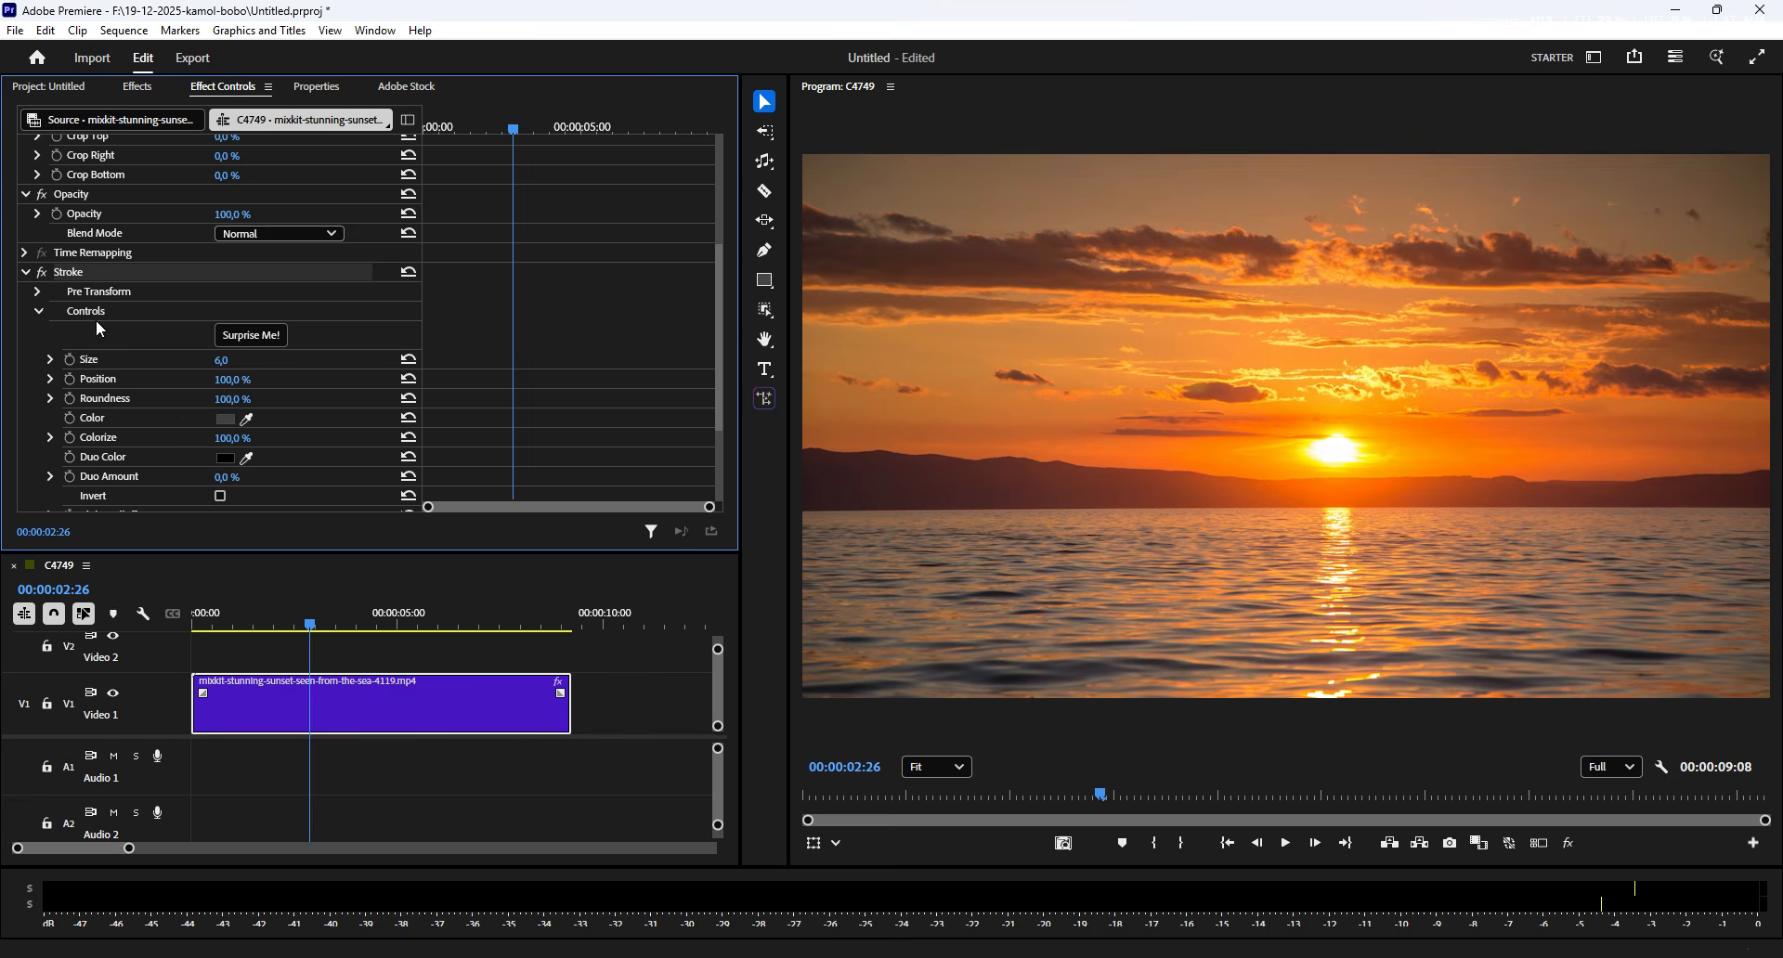
click(37, 292)
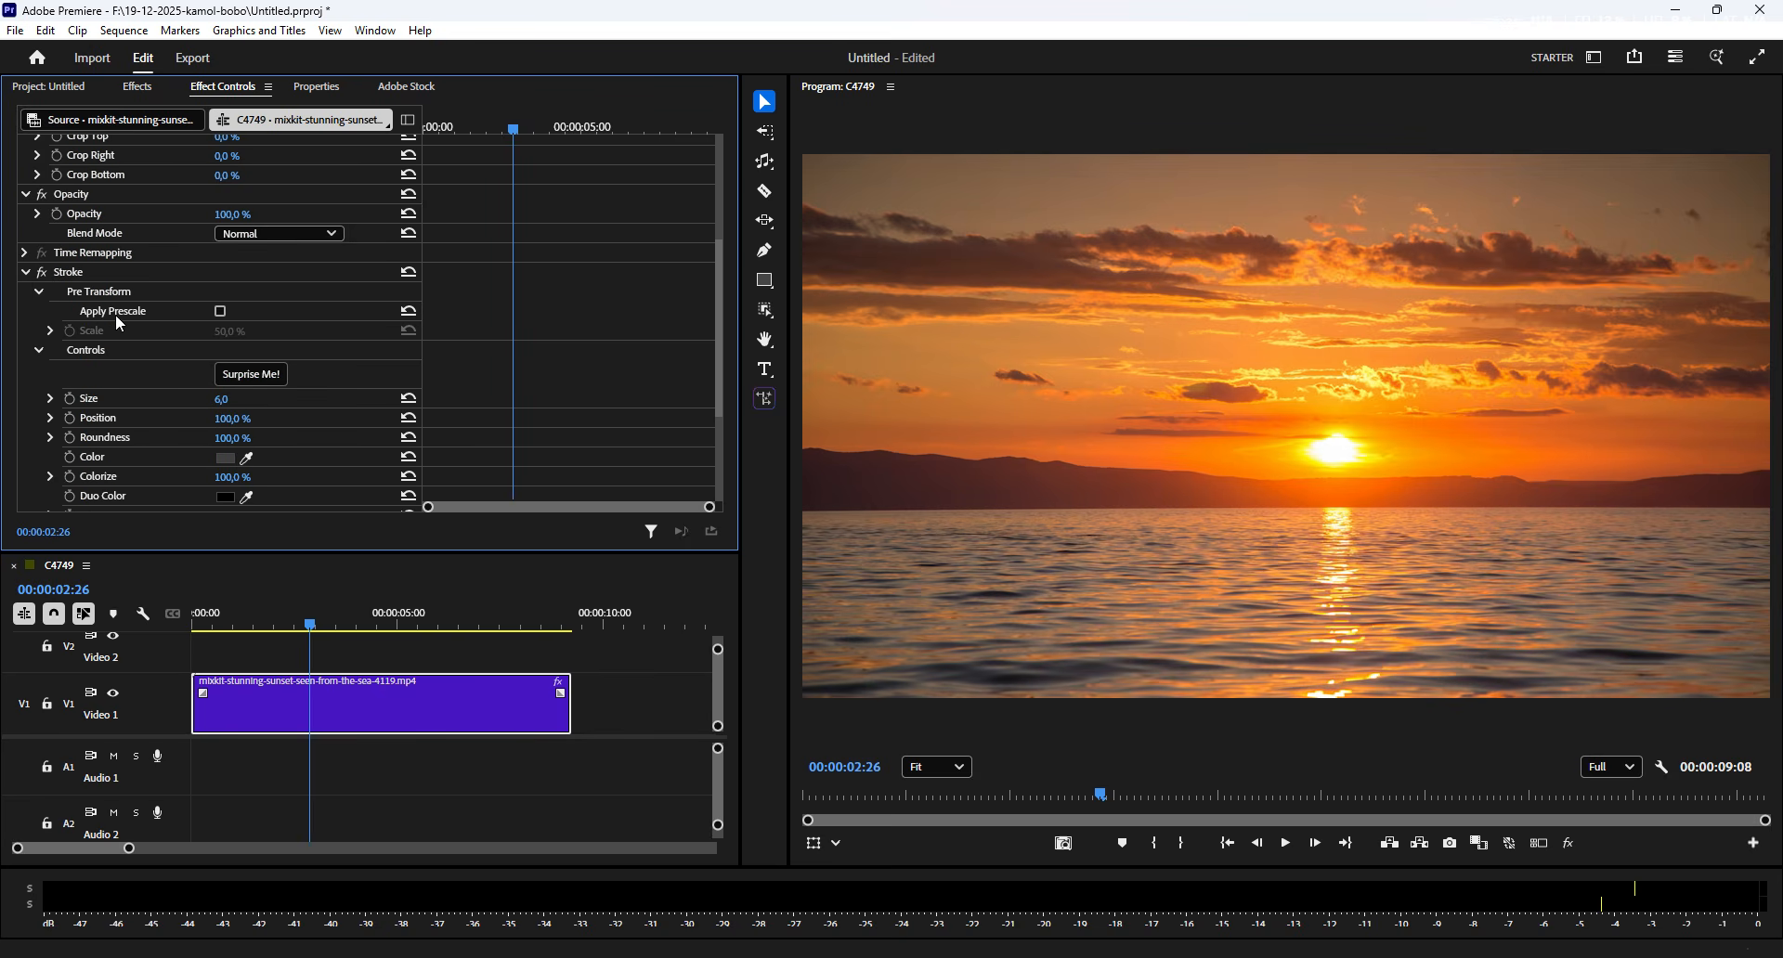
click(221, 313)
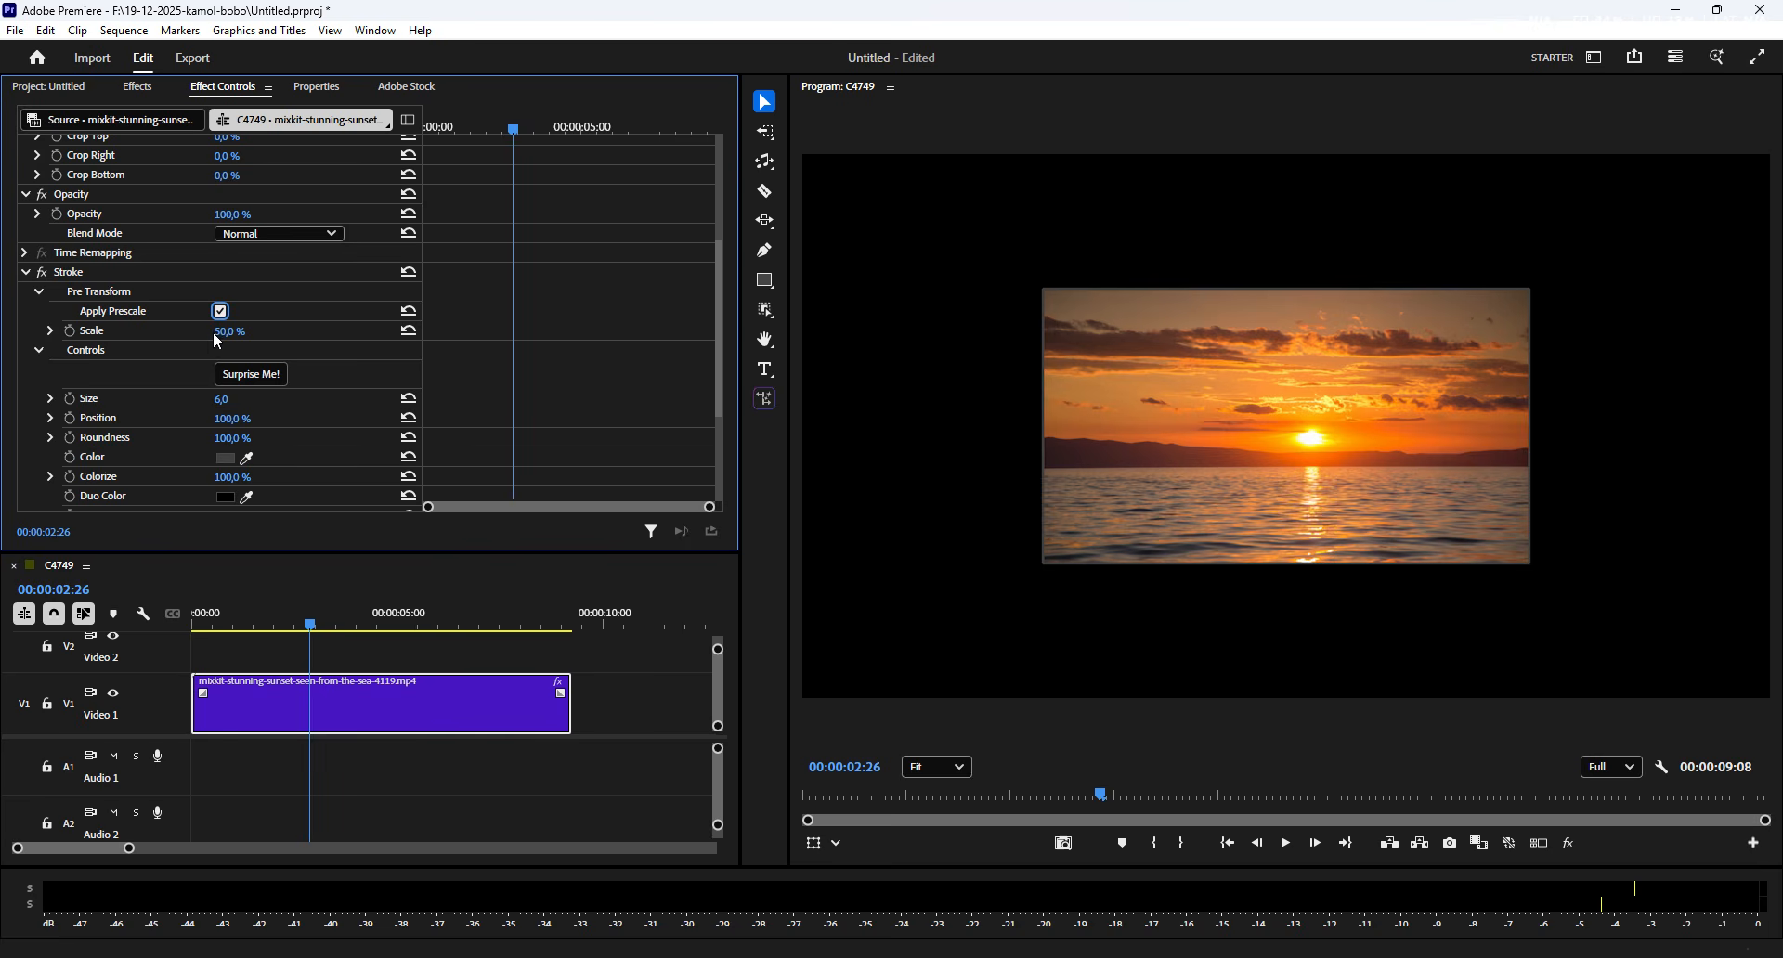
click(228, 331)
click(228, 332)
text(90)
key(Return)
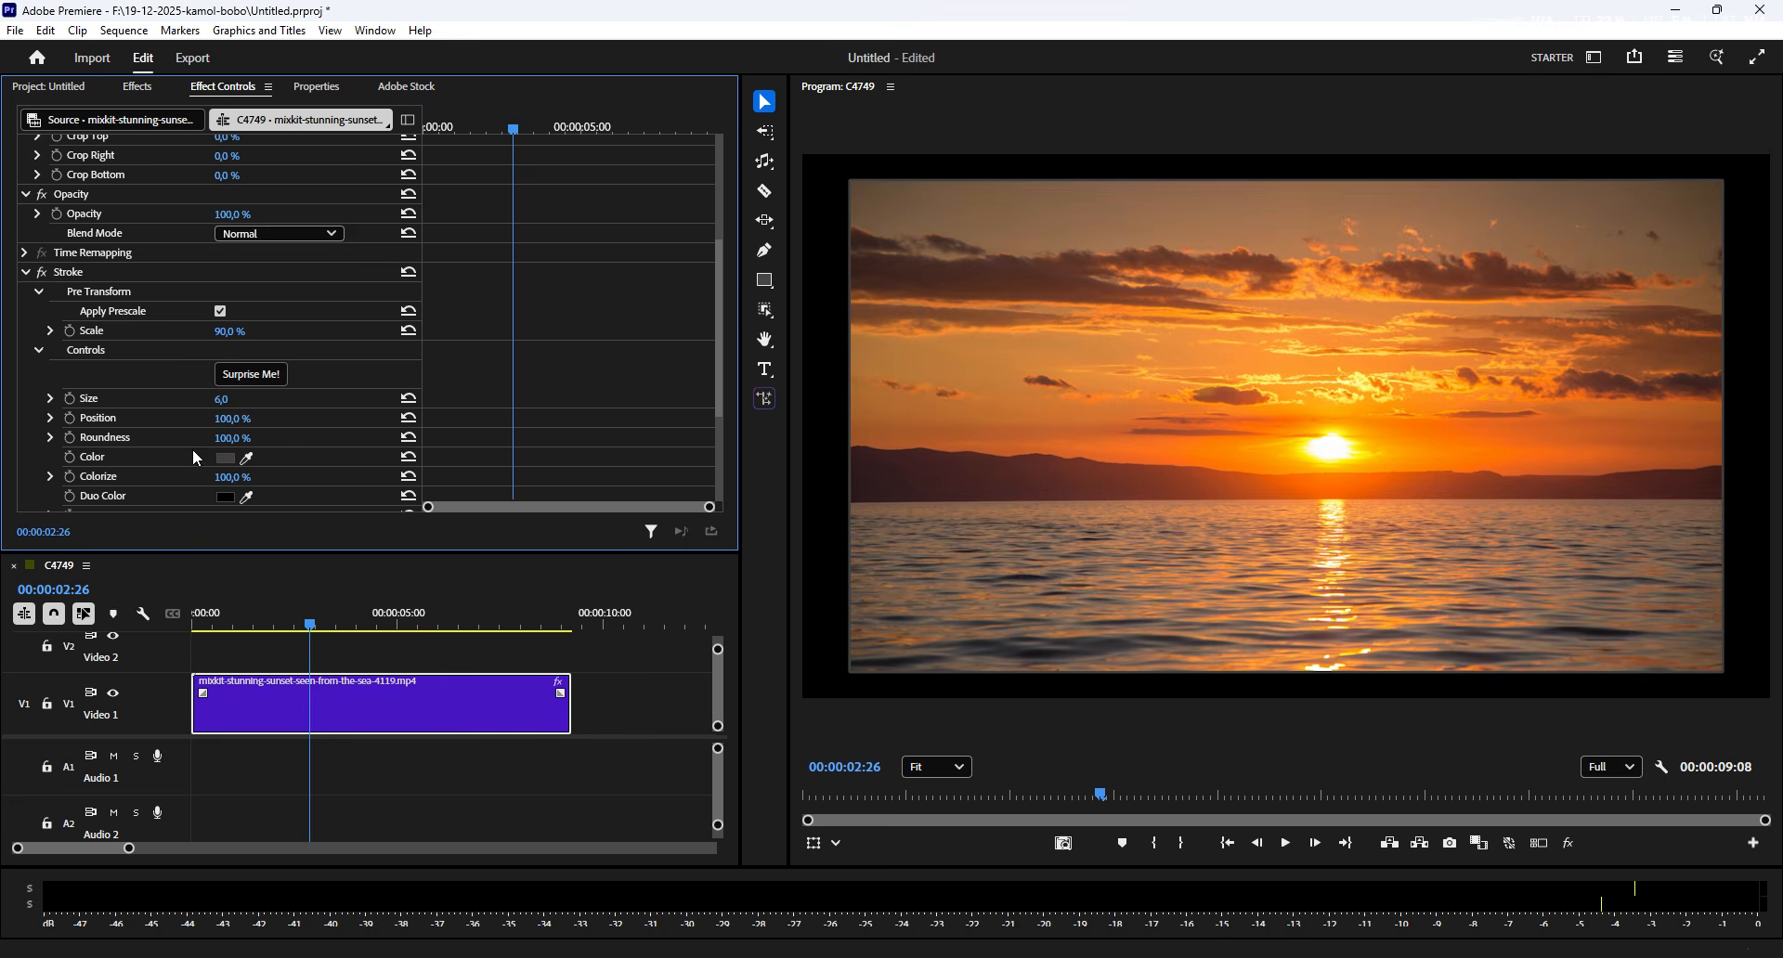
- Set the Stroke effect's color to white (FFFFFF)
click(91, 468)
click(222, 458)
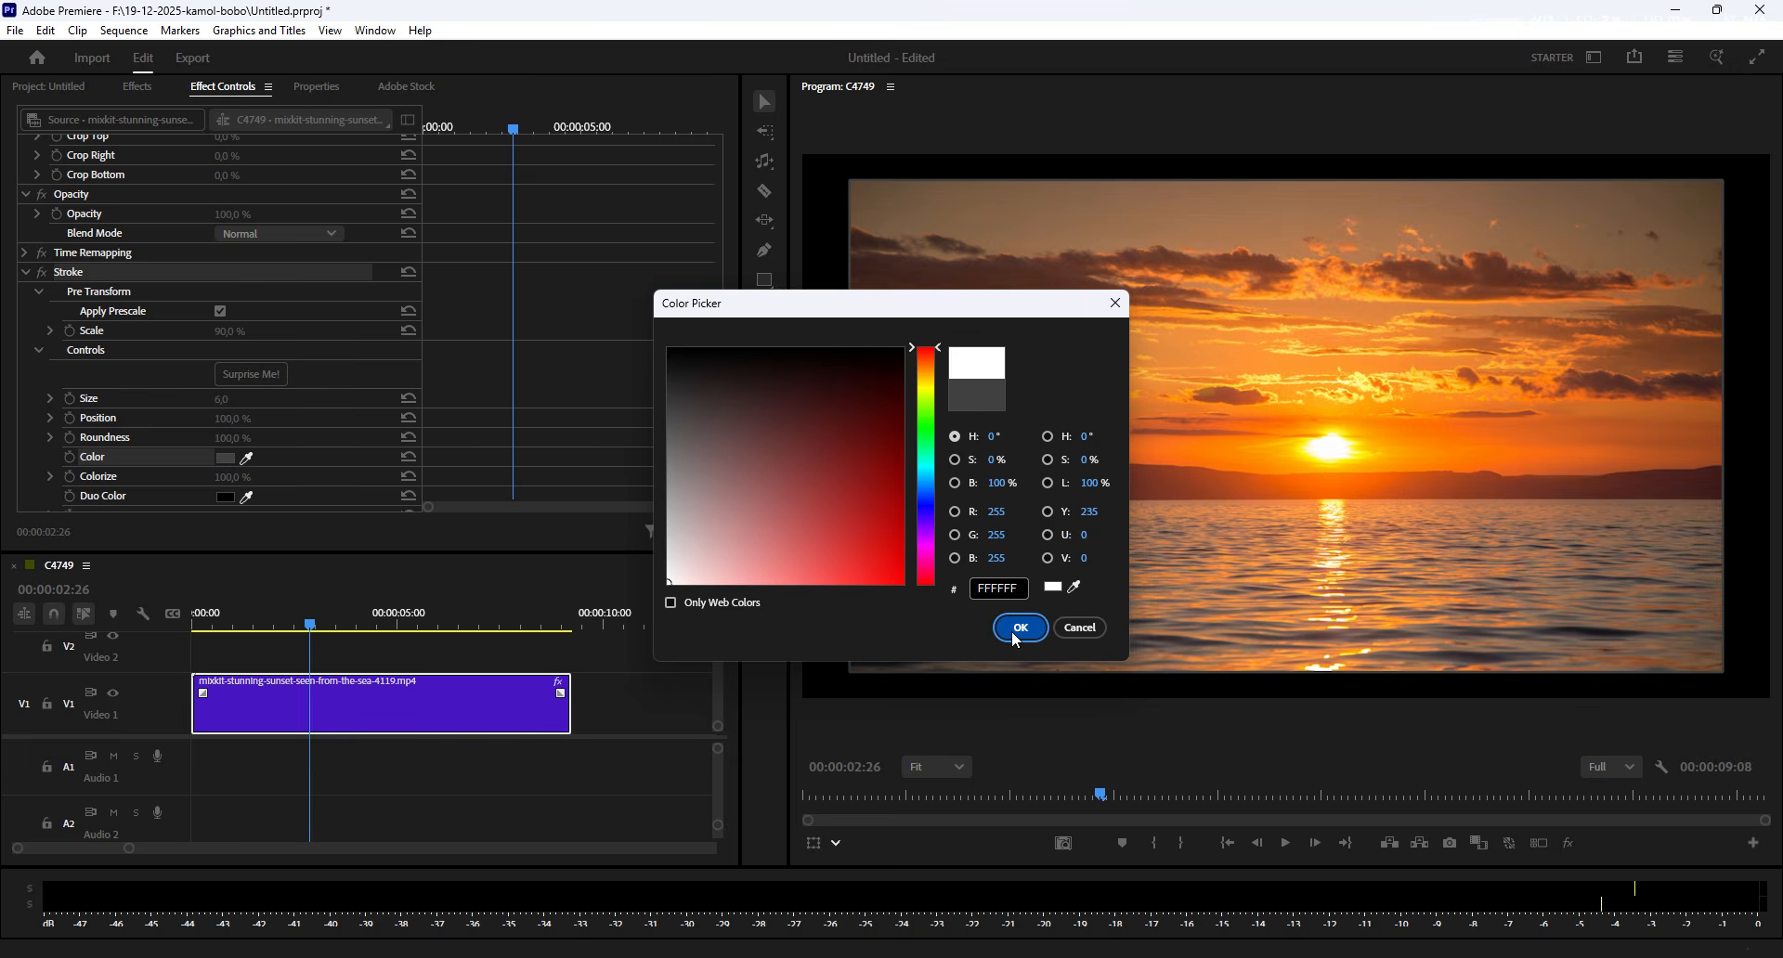
click(1016, 631)
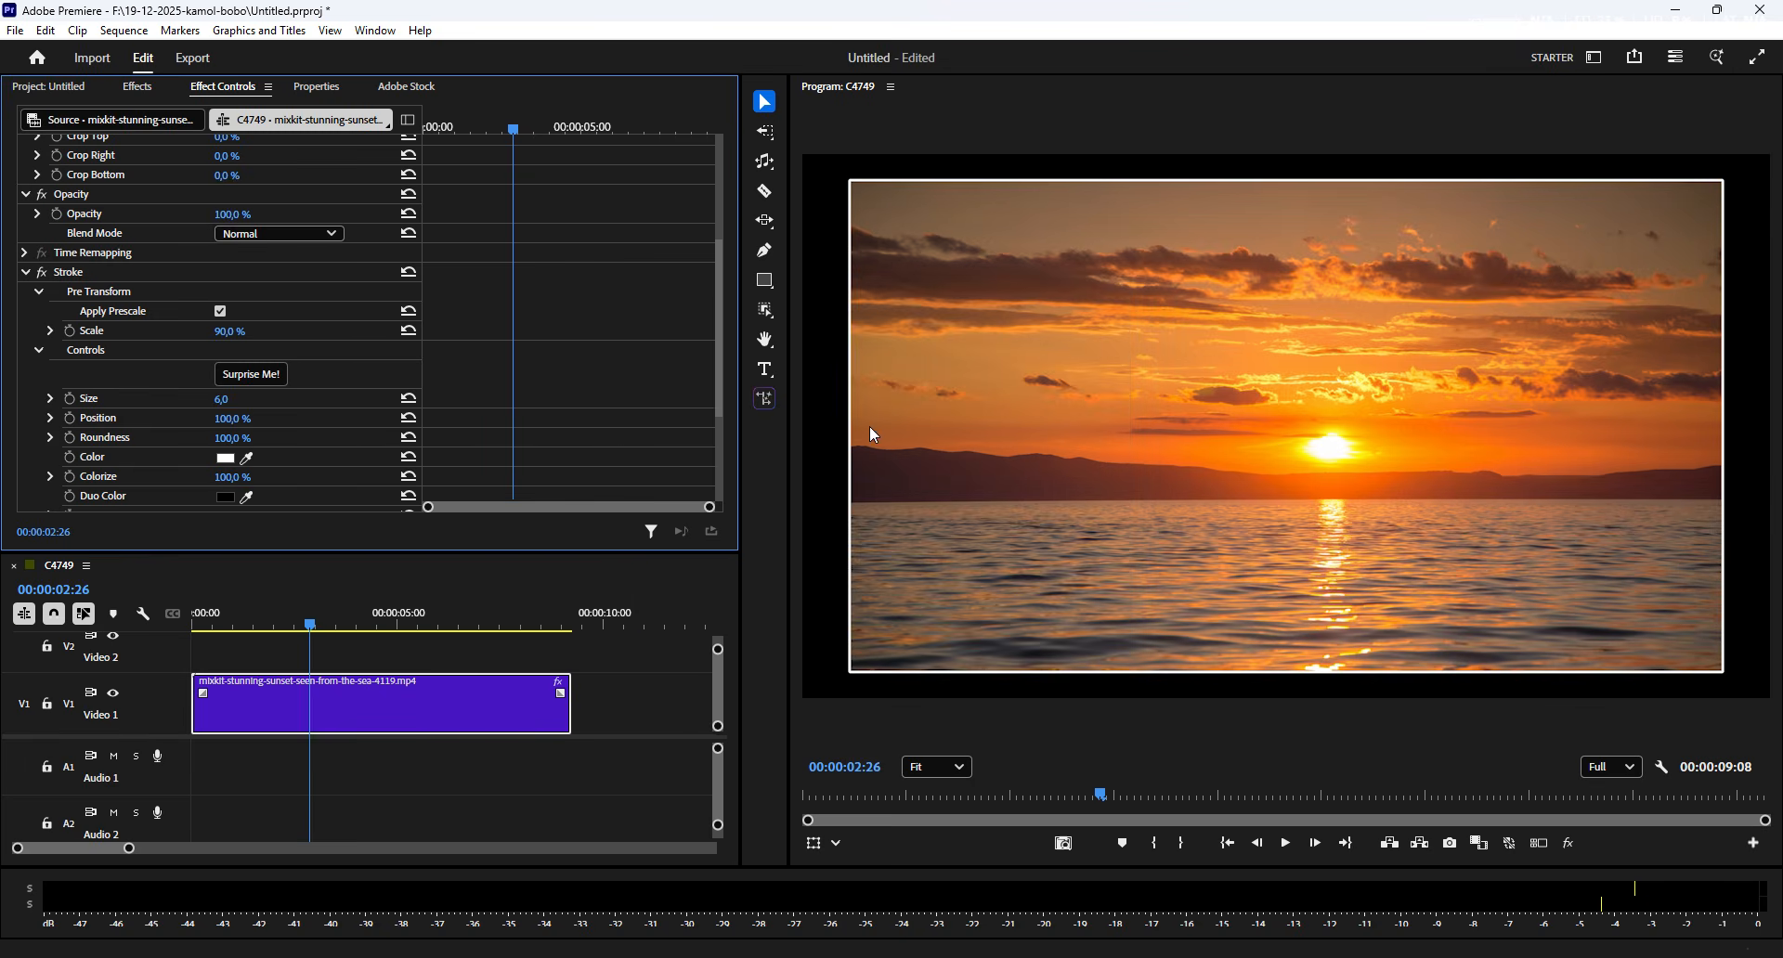
- Adjust the Stroke effect to a size of 26 and a prescale scale of 73%
click(156, 397)
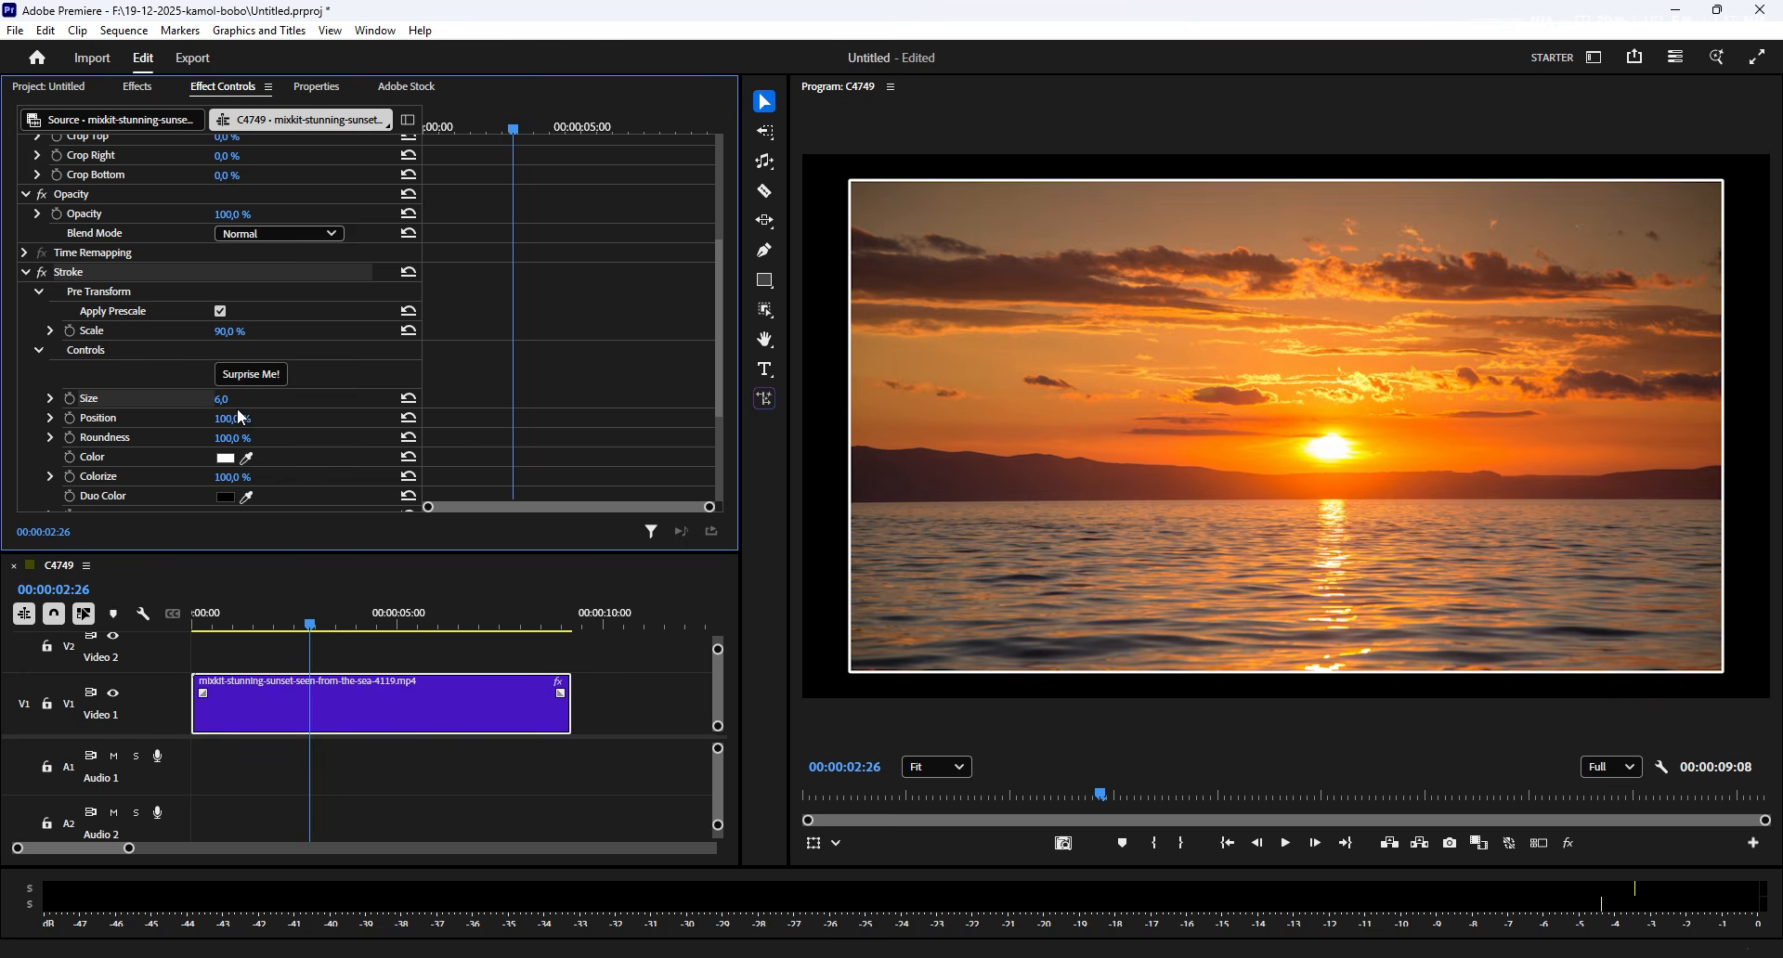
drag(218, 405, 249, 405)
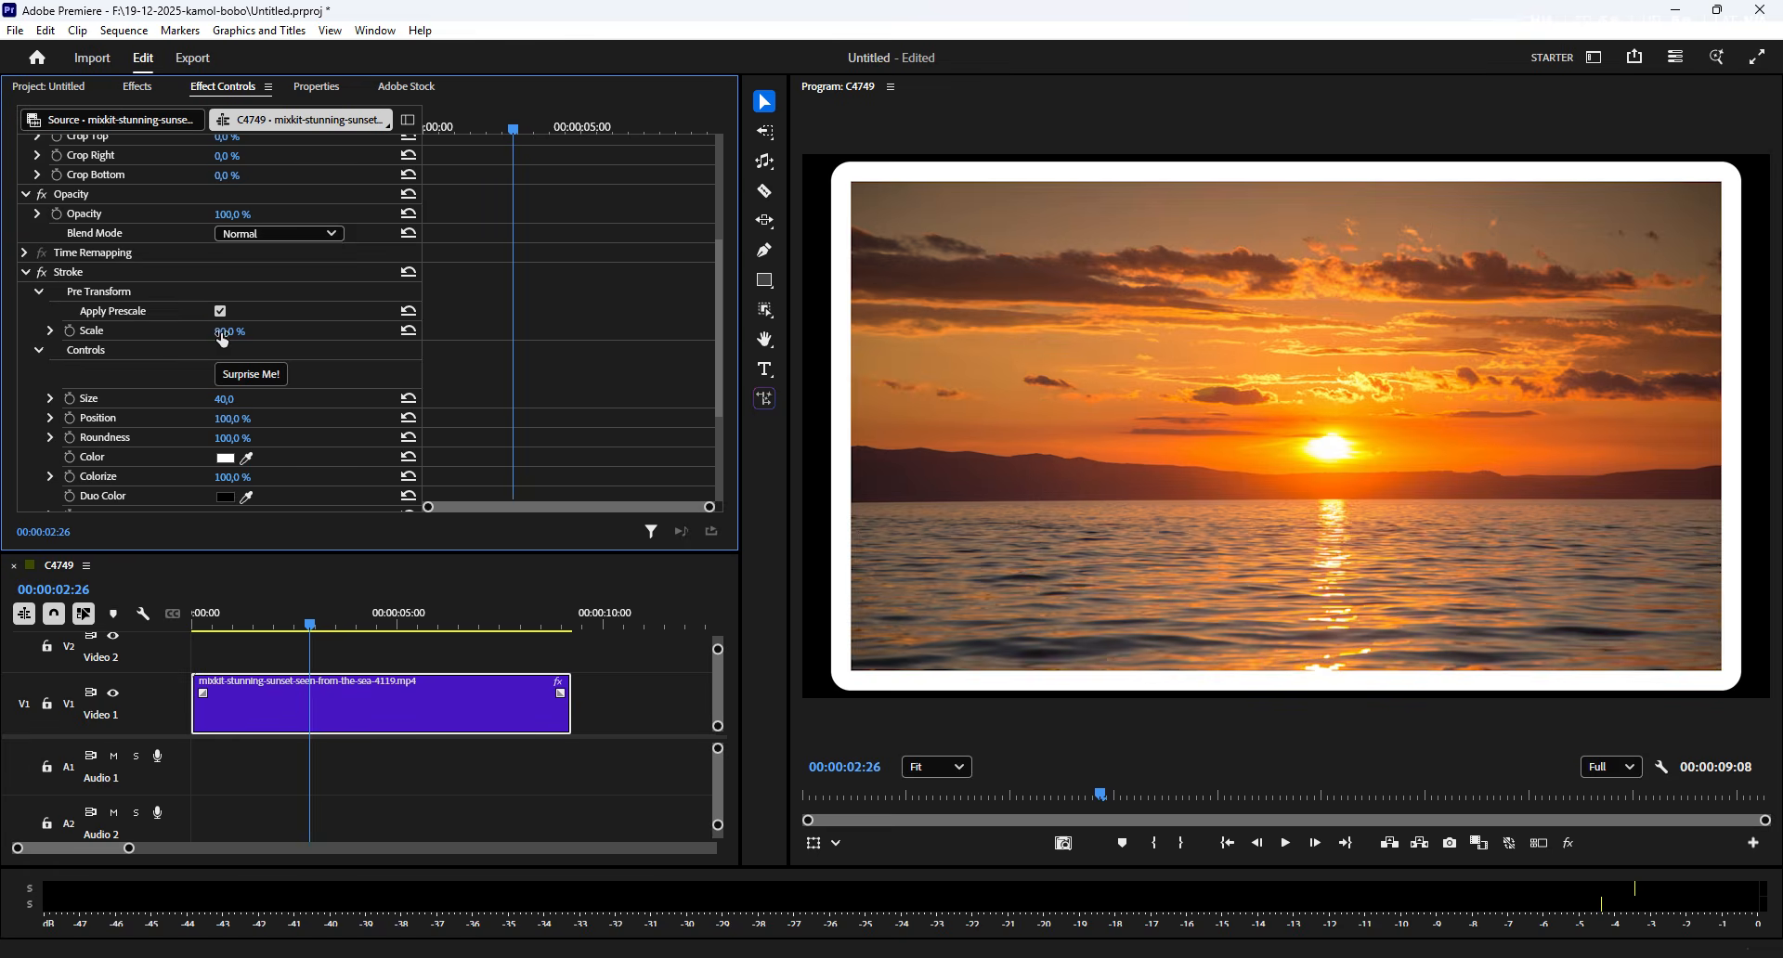
drag(222, 331, 207, 332)
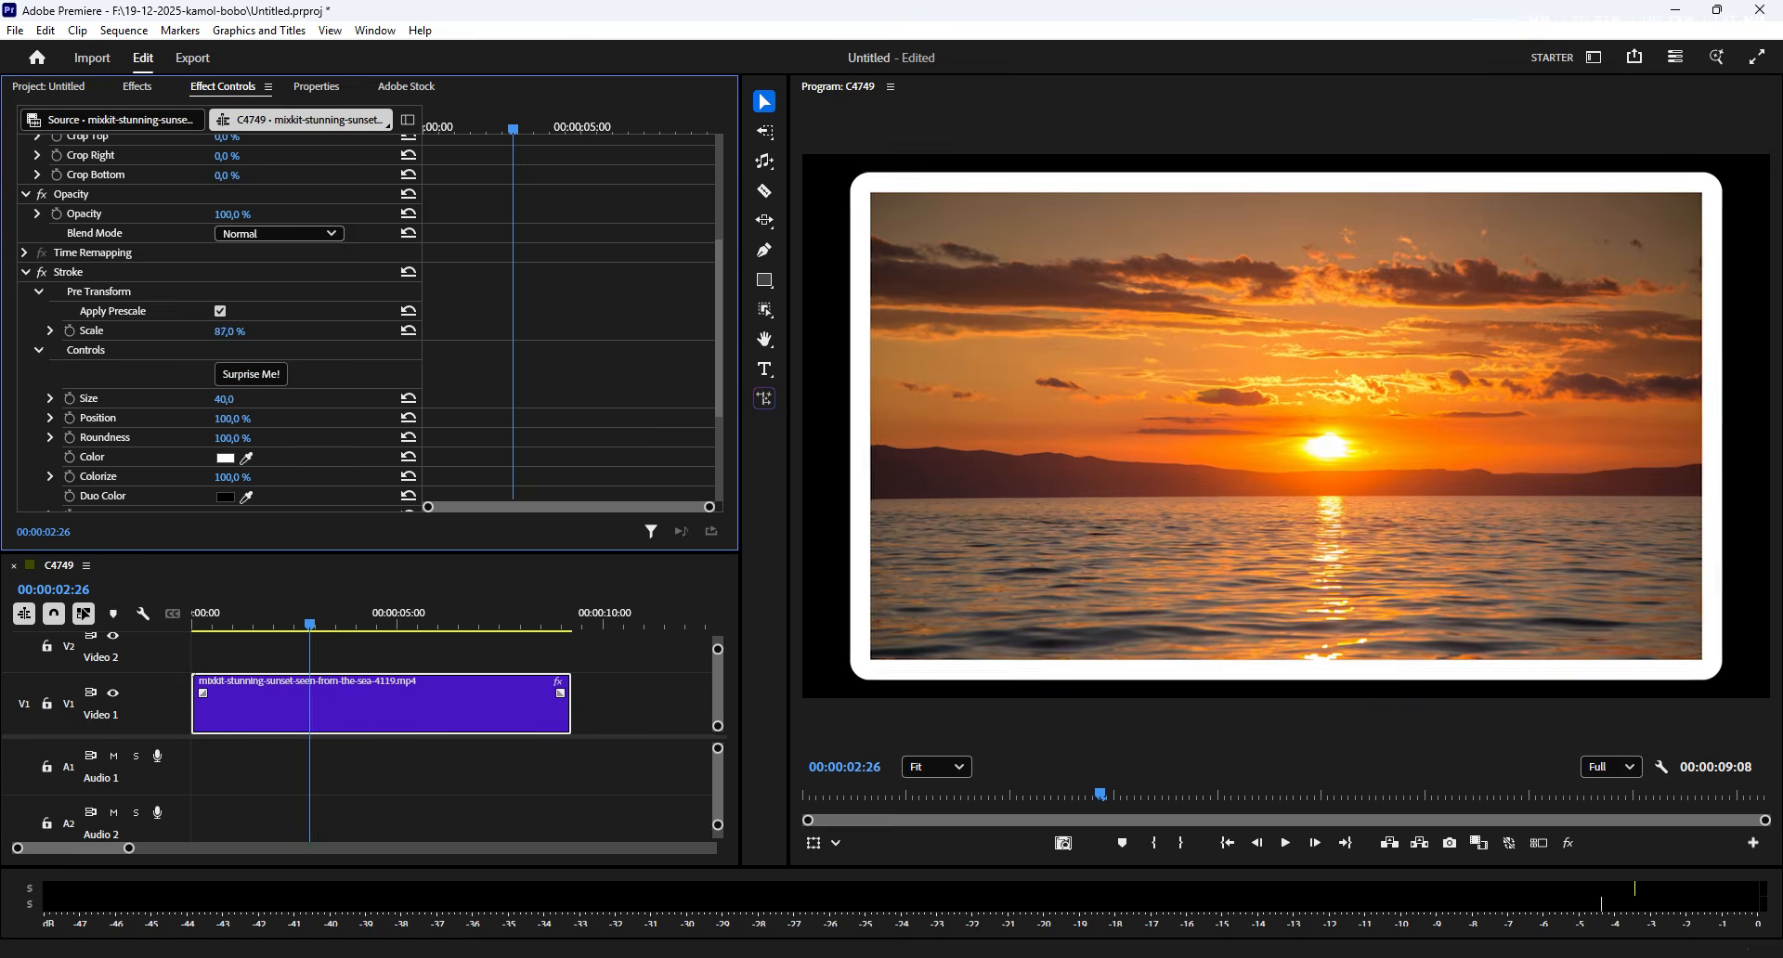
mouse_move(225, 399)
mouse_down()
mouse_move(207, 399)
mouse_move(233, 406)
mouse_up()
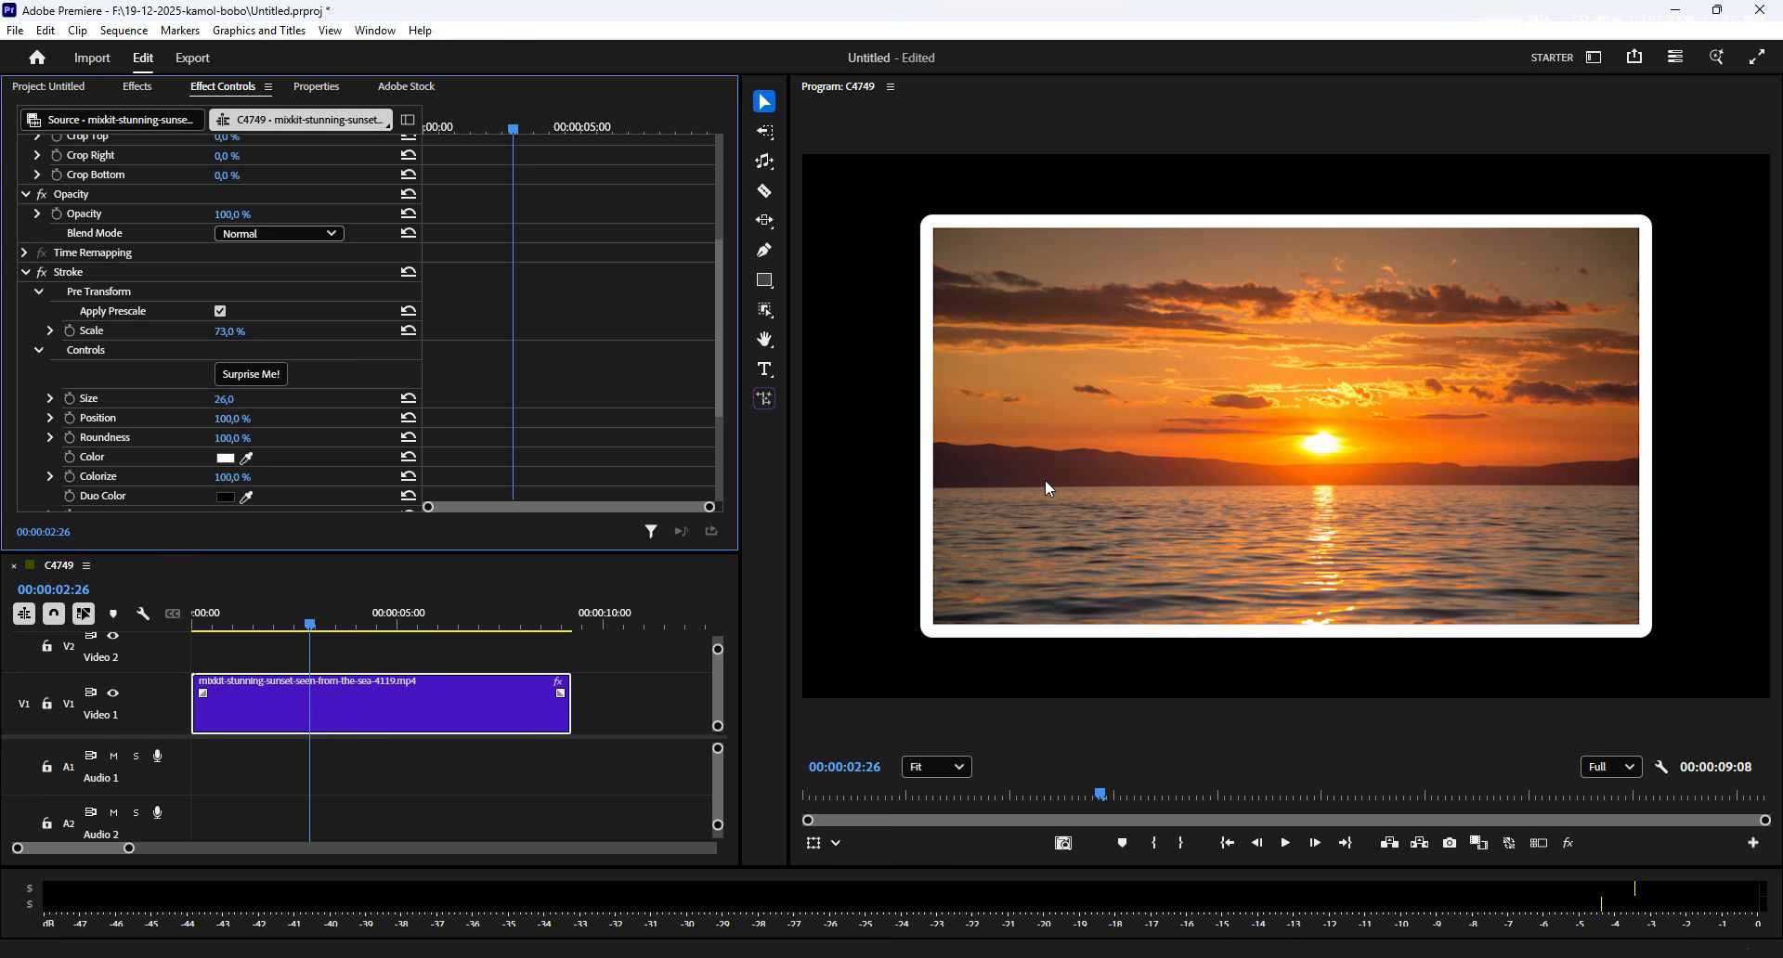
- Change the Stroke effect's color to pure red
click(231, 463)
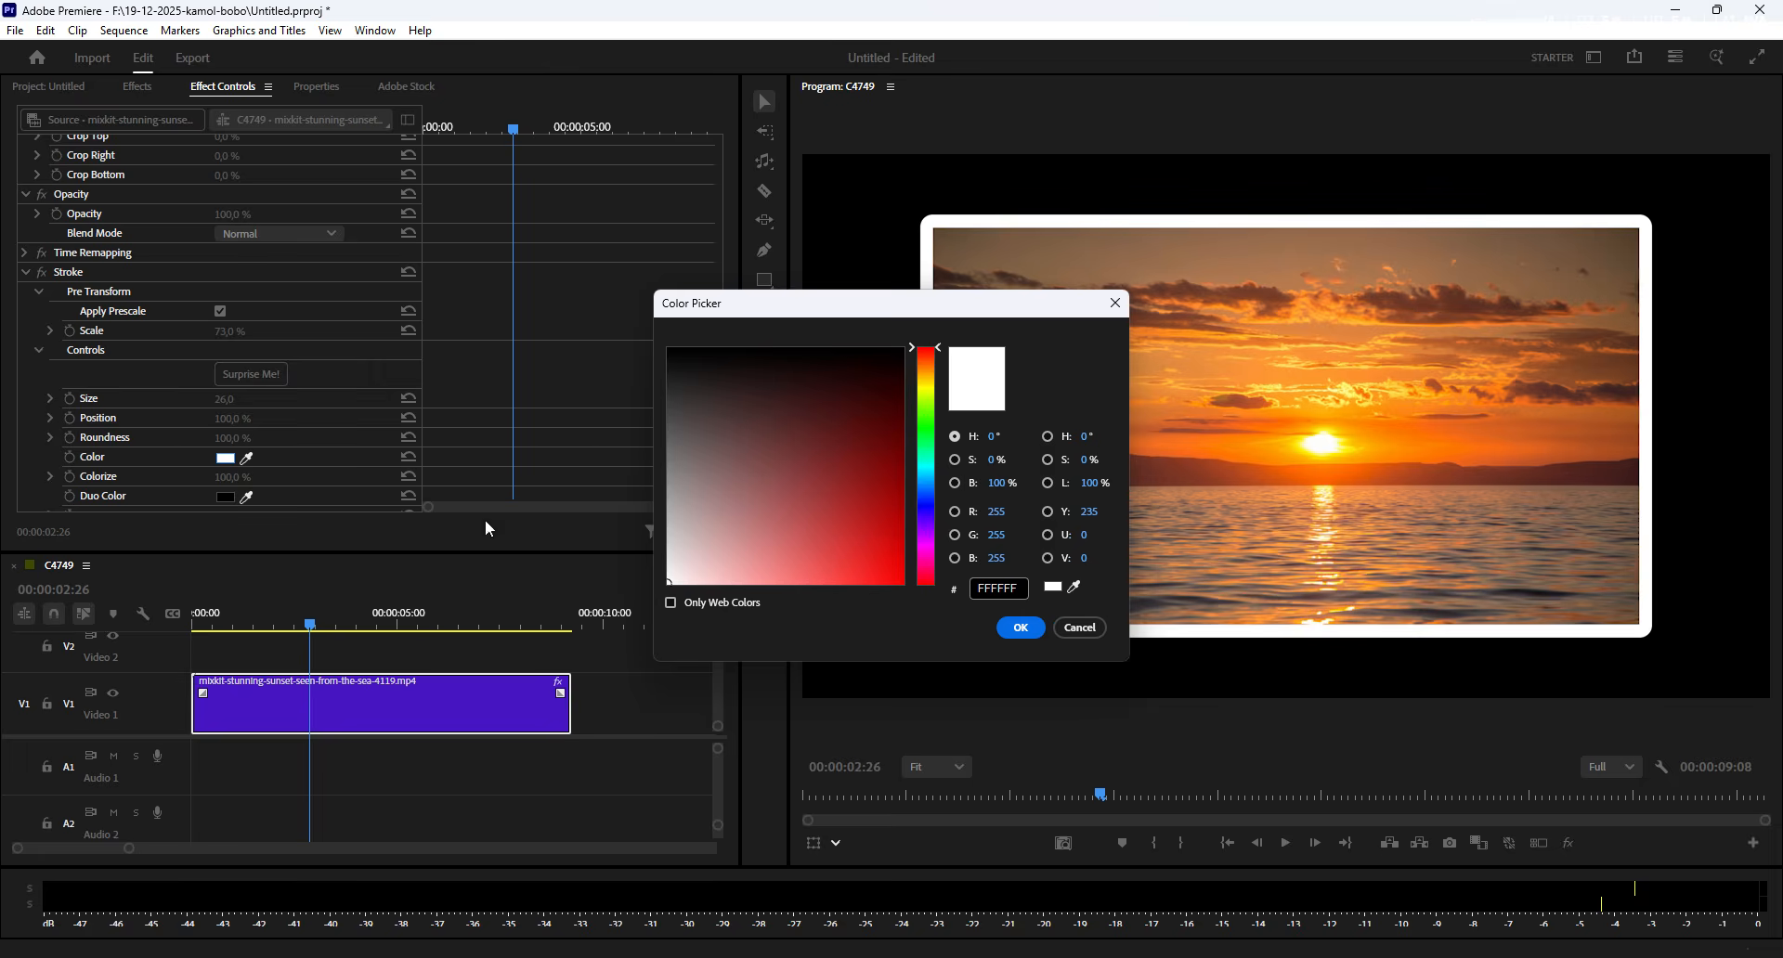
click(906, 348)
click(1022, 625)
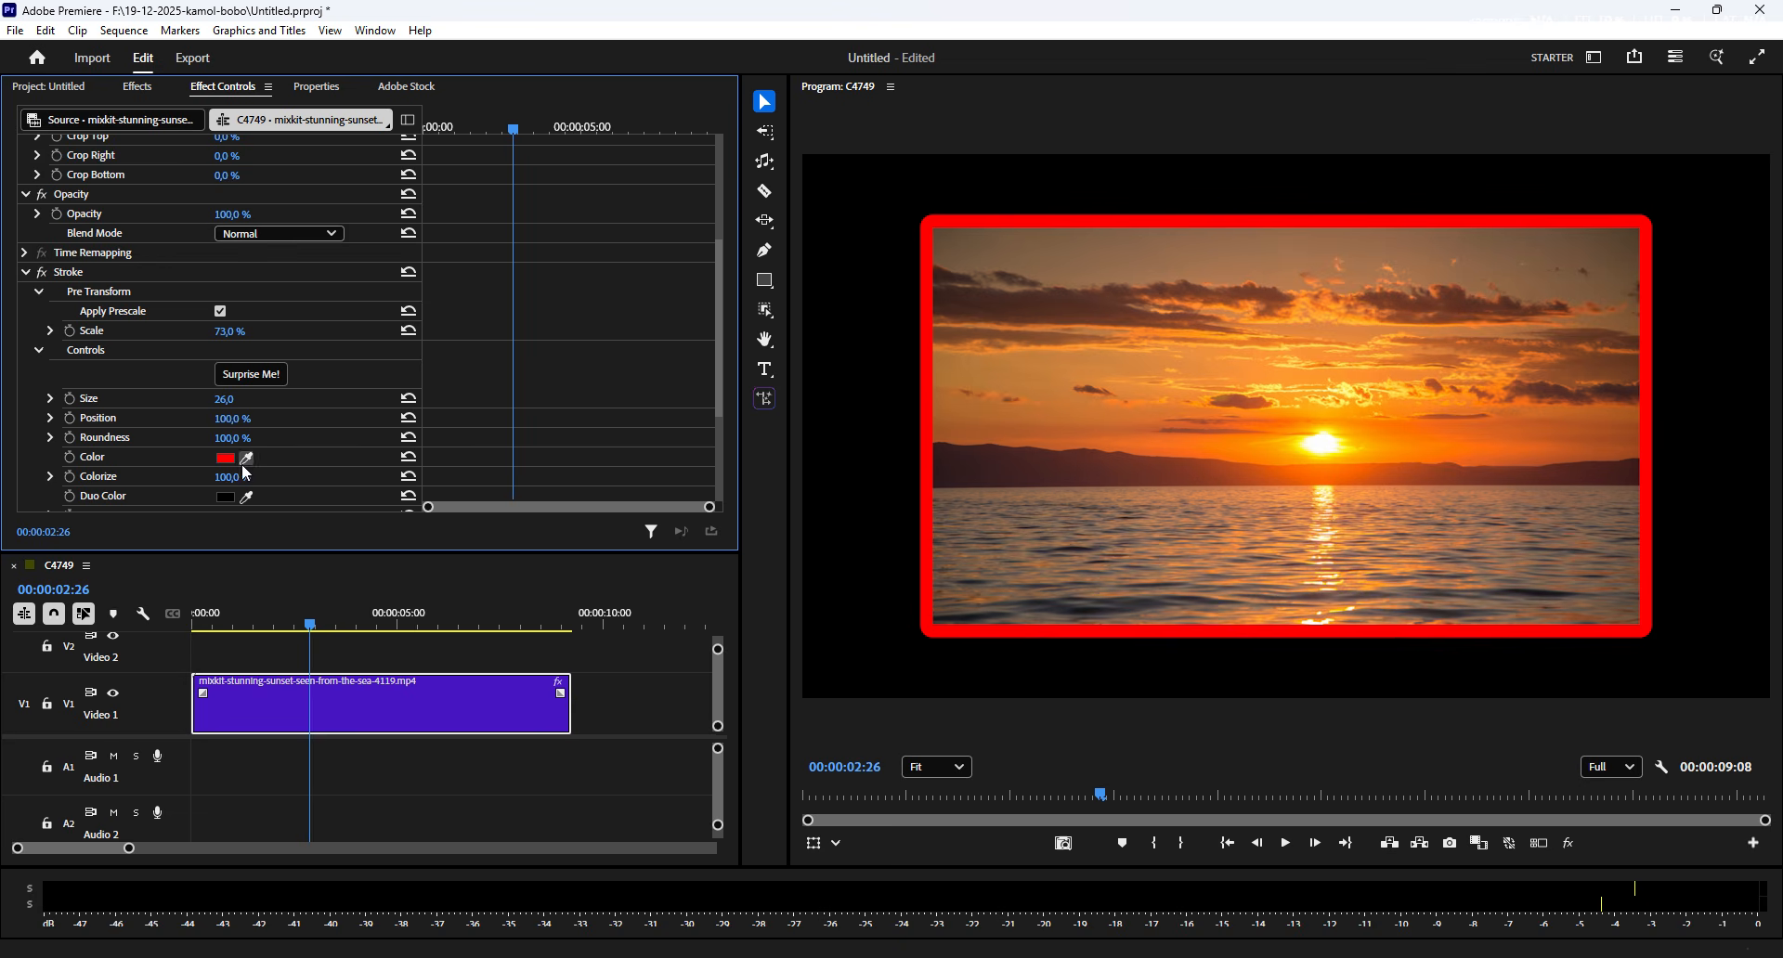
- Randomize the Stroke effect's look four times with Surprise Me
scroll(182, 449, down, 2)
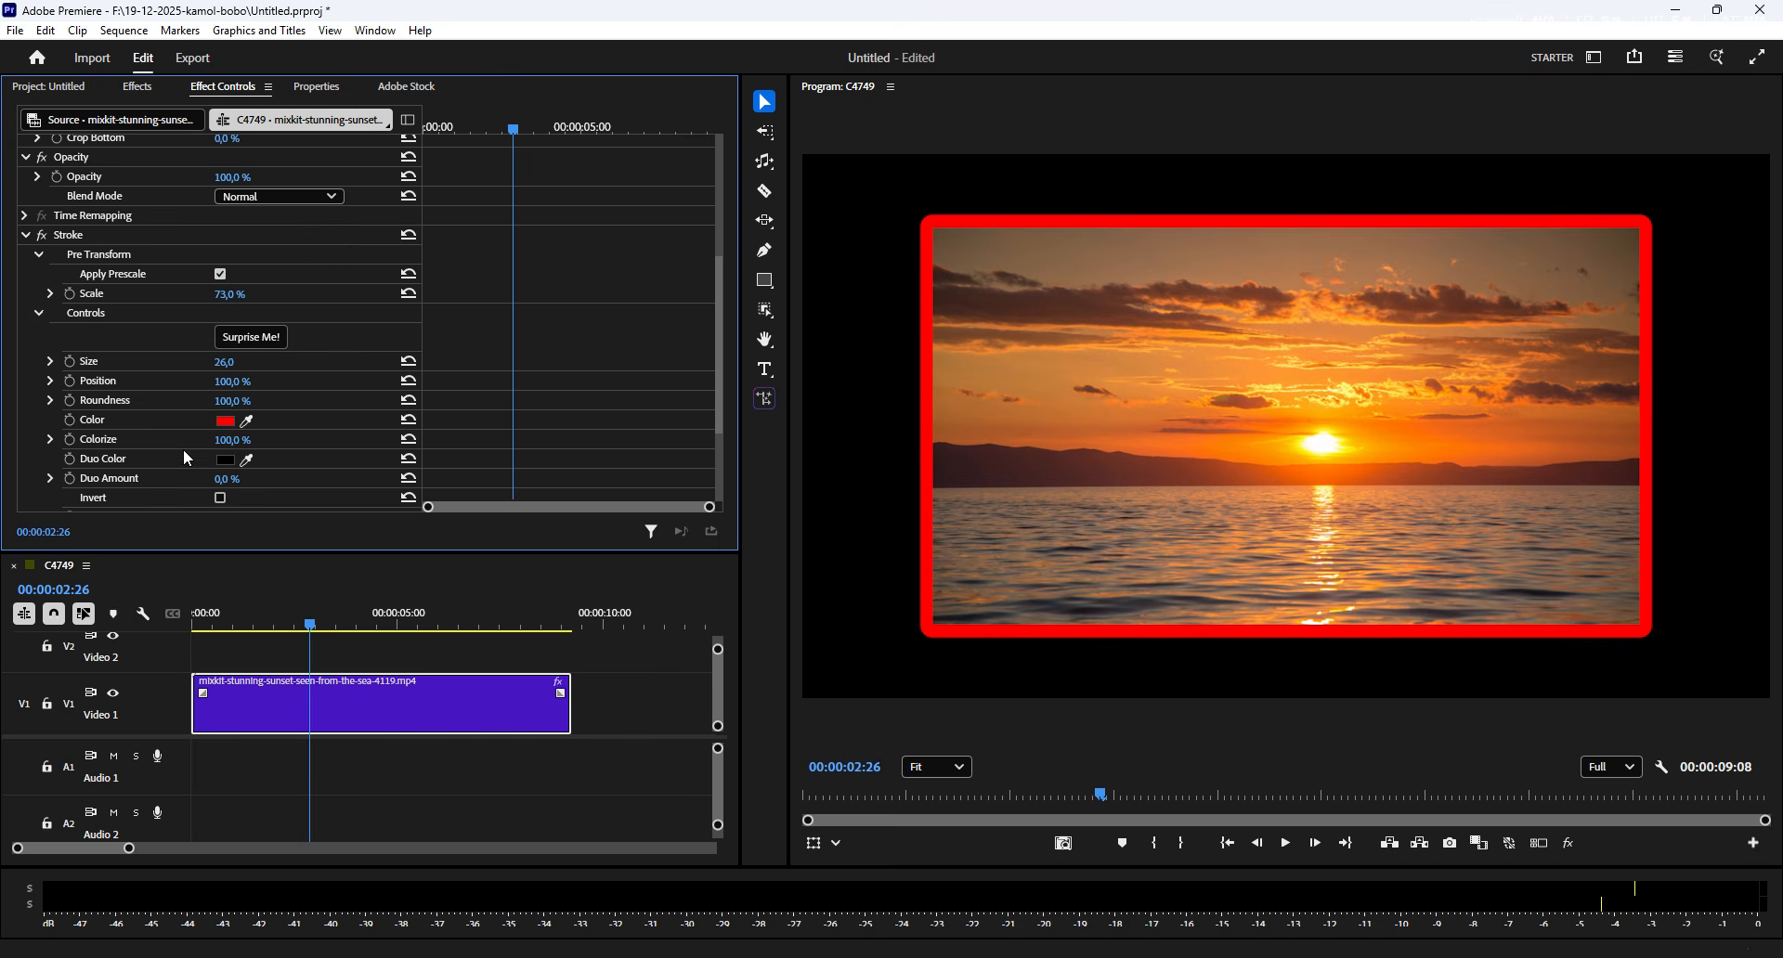
scroll(188, 418, up, 2)
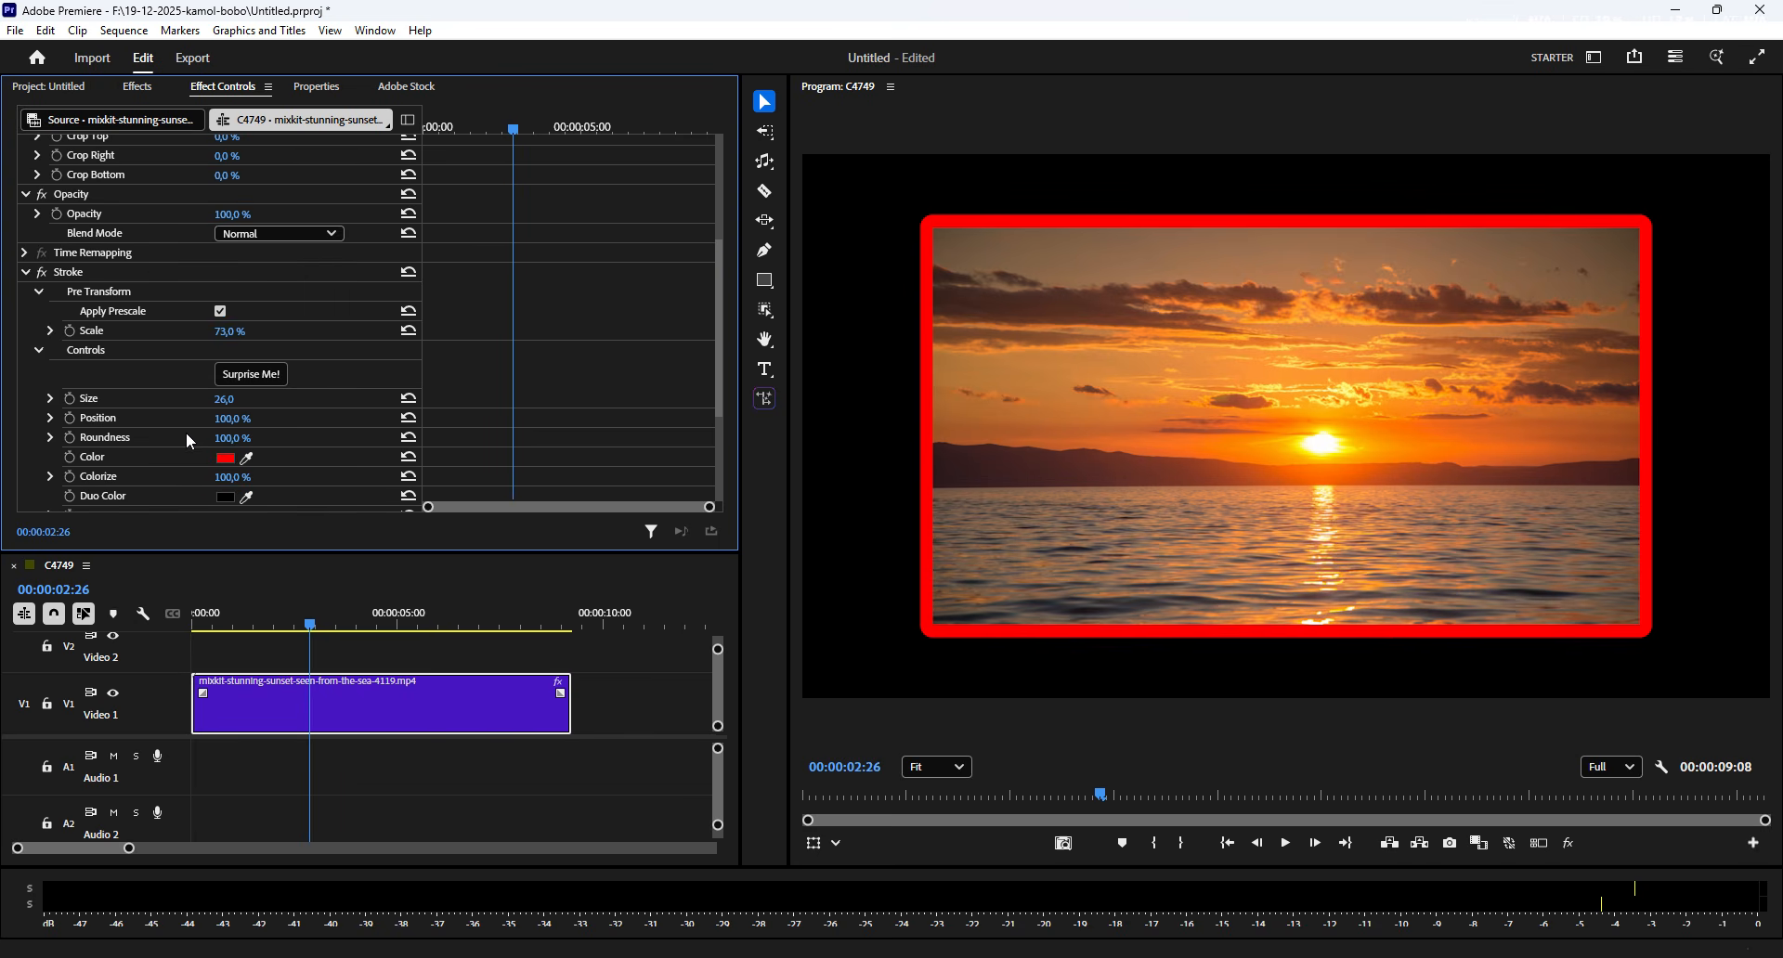
click(249, 377)
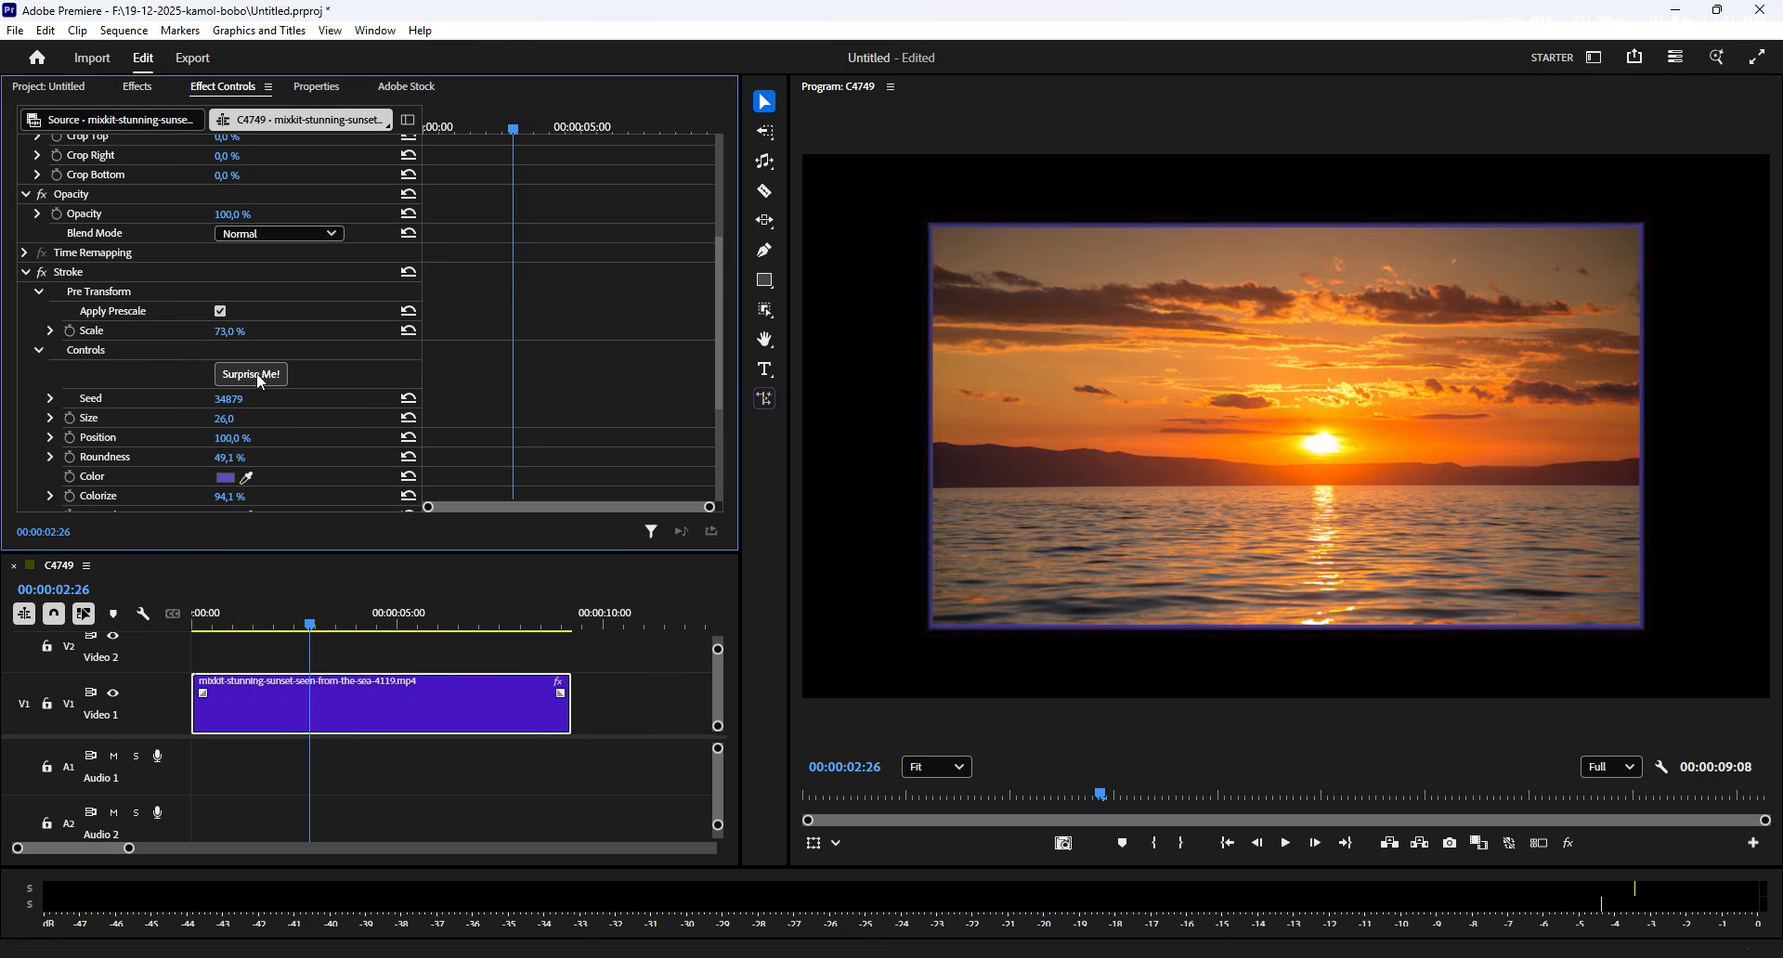
click(259, 376)
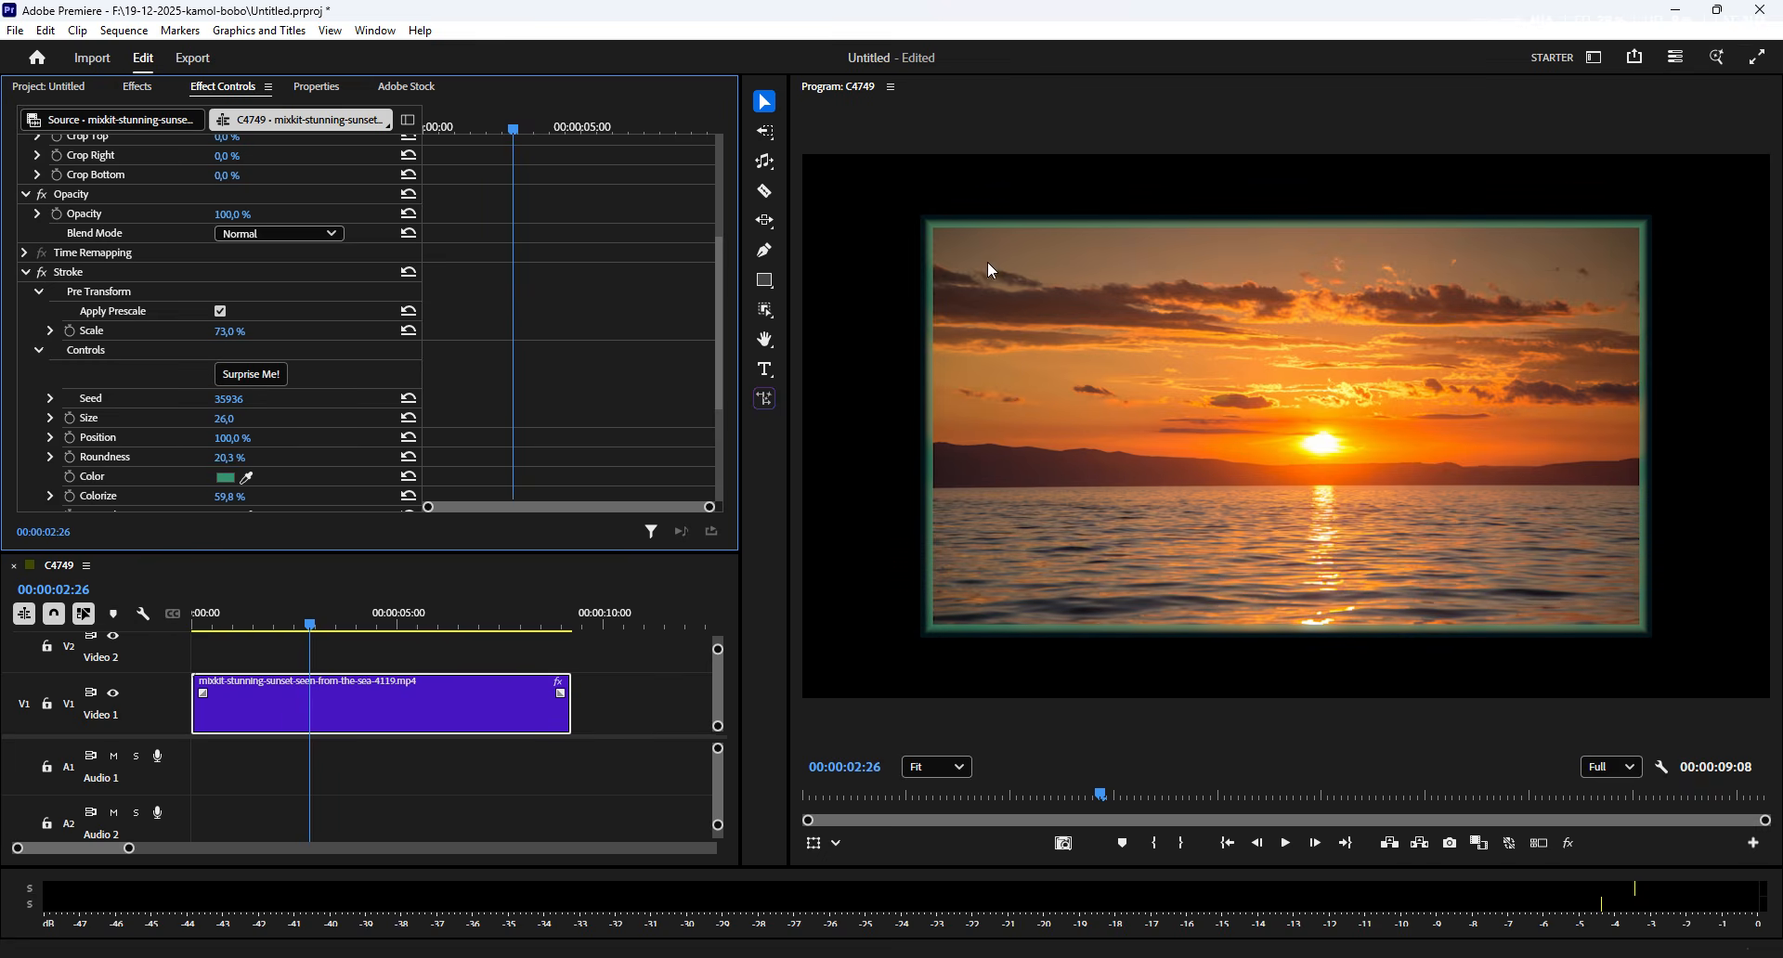
click(265, 375)
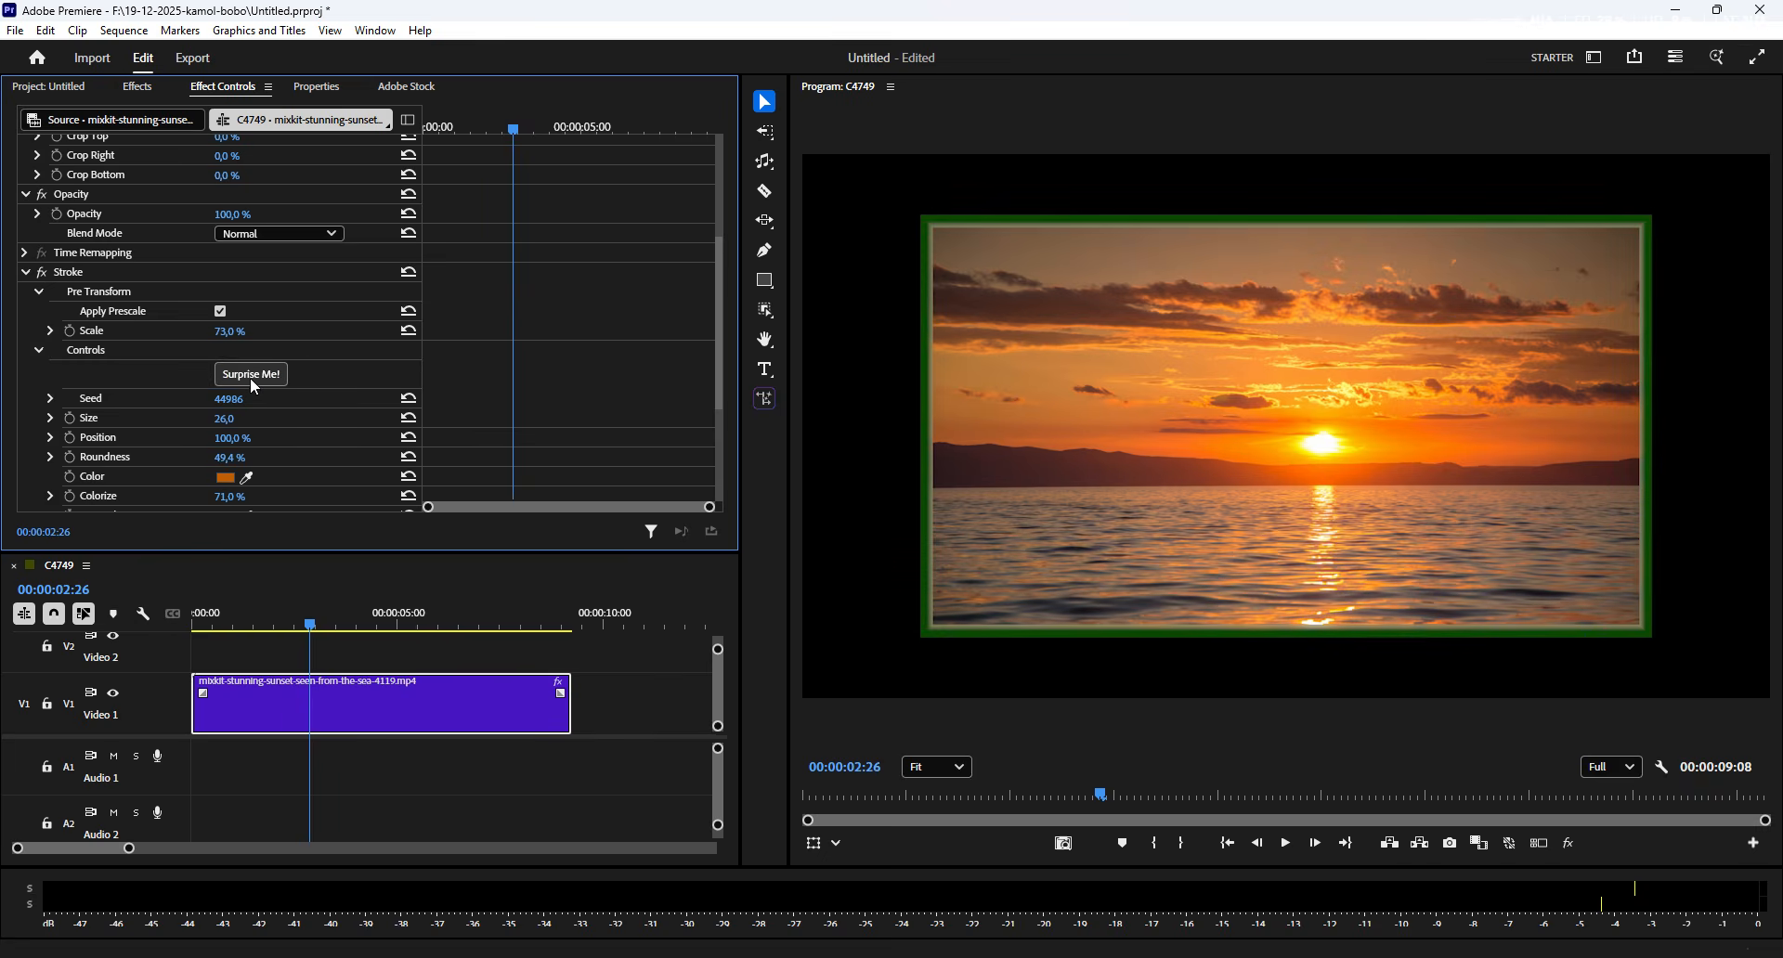
click(269, 376)
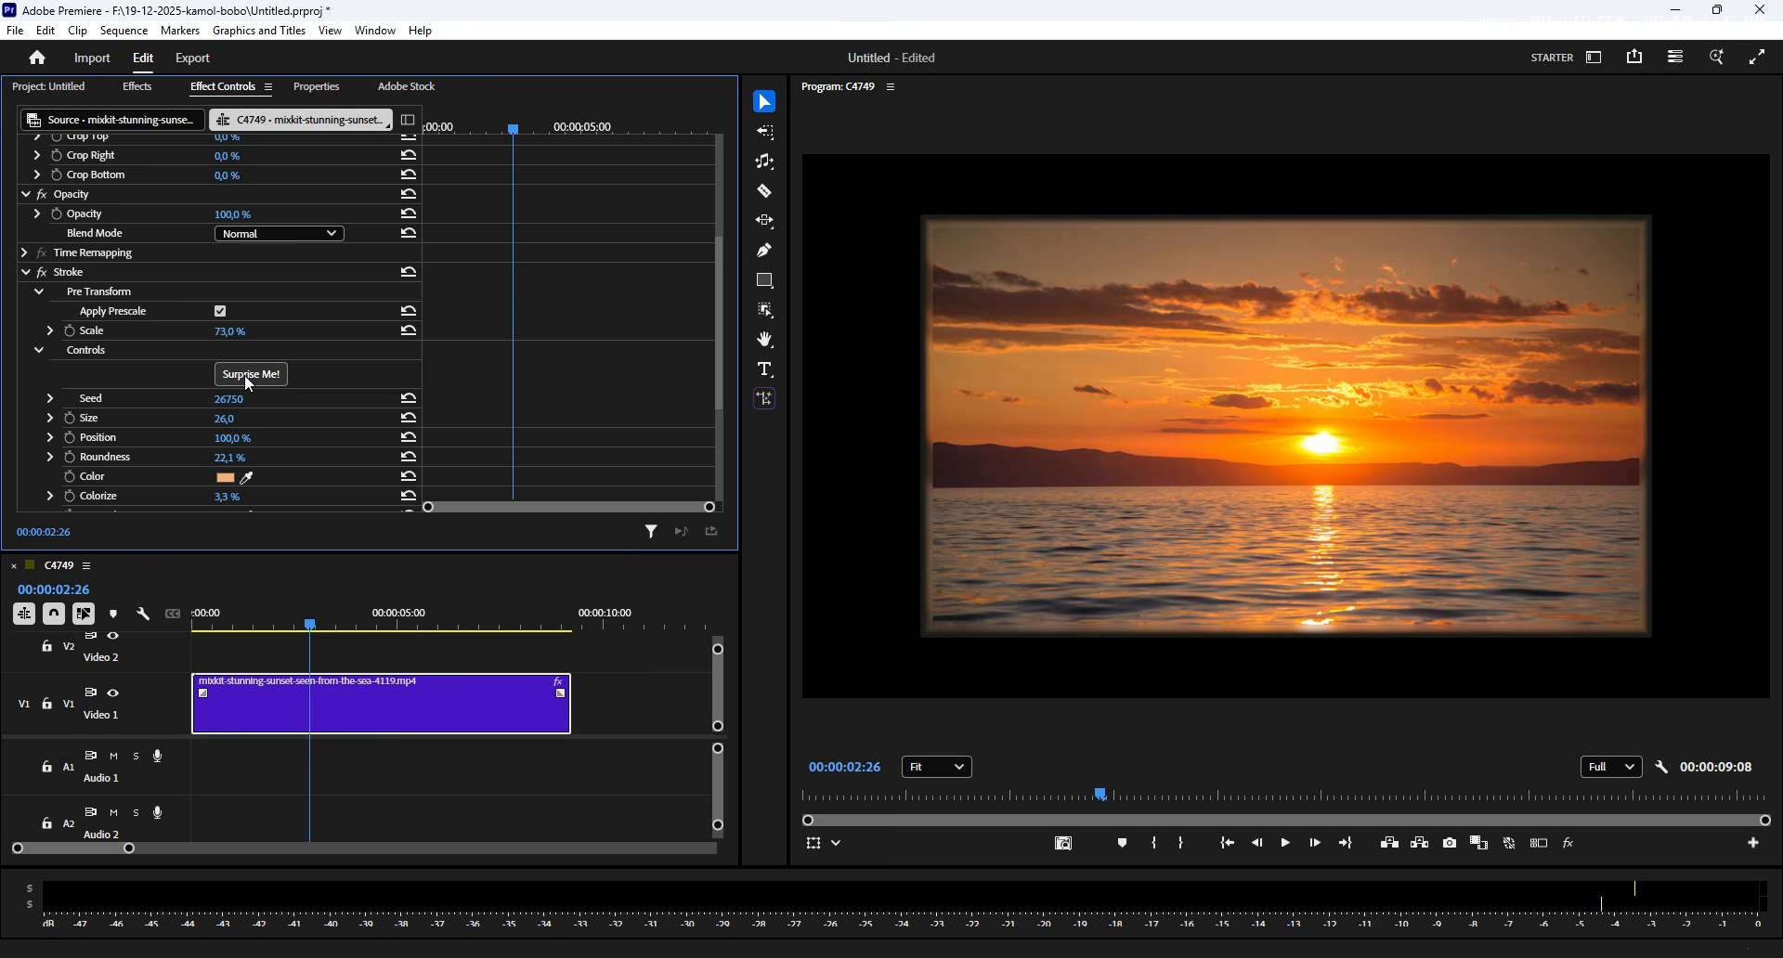
- Move the sunset clip up to Video 2 and place the curvy road clip beneath it at the start of Video 1
drag(342, 691, 282, 661)
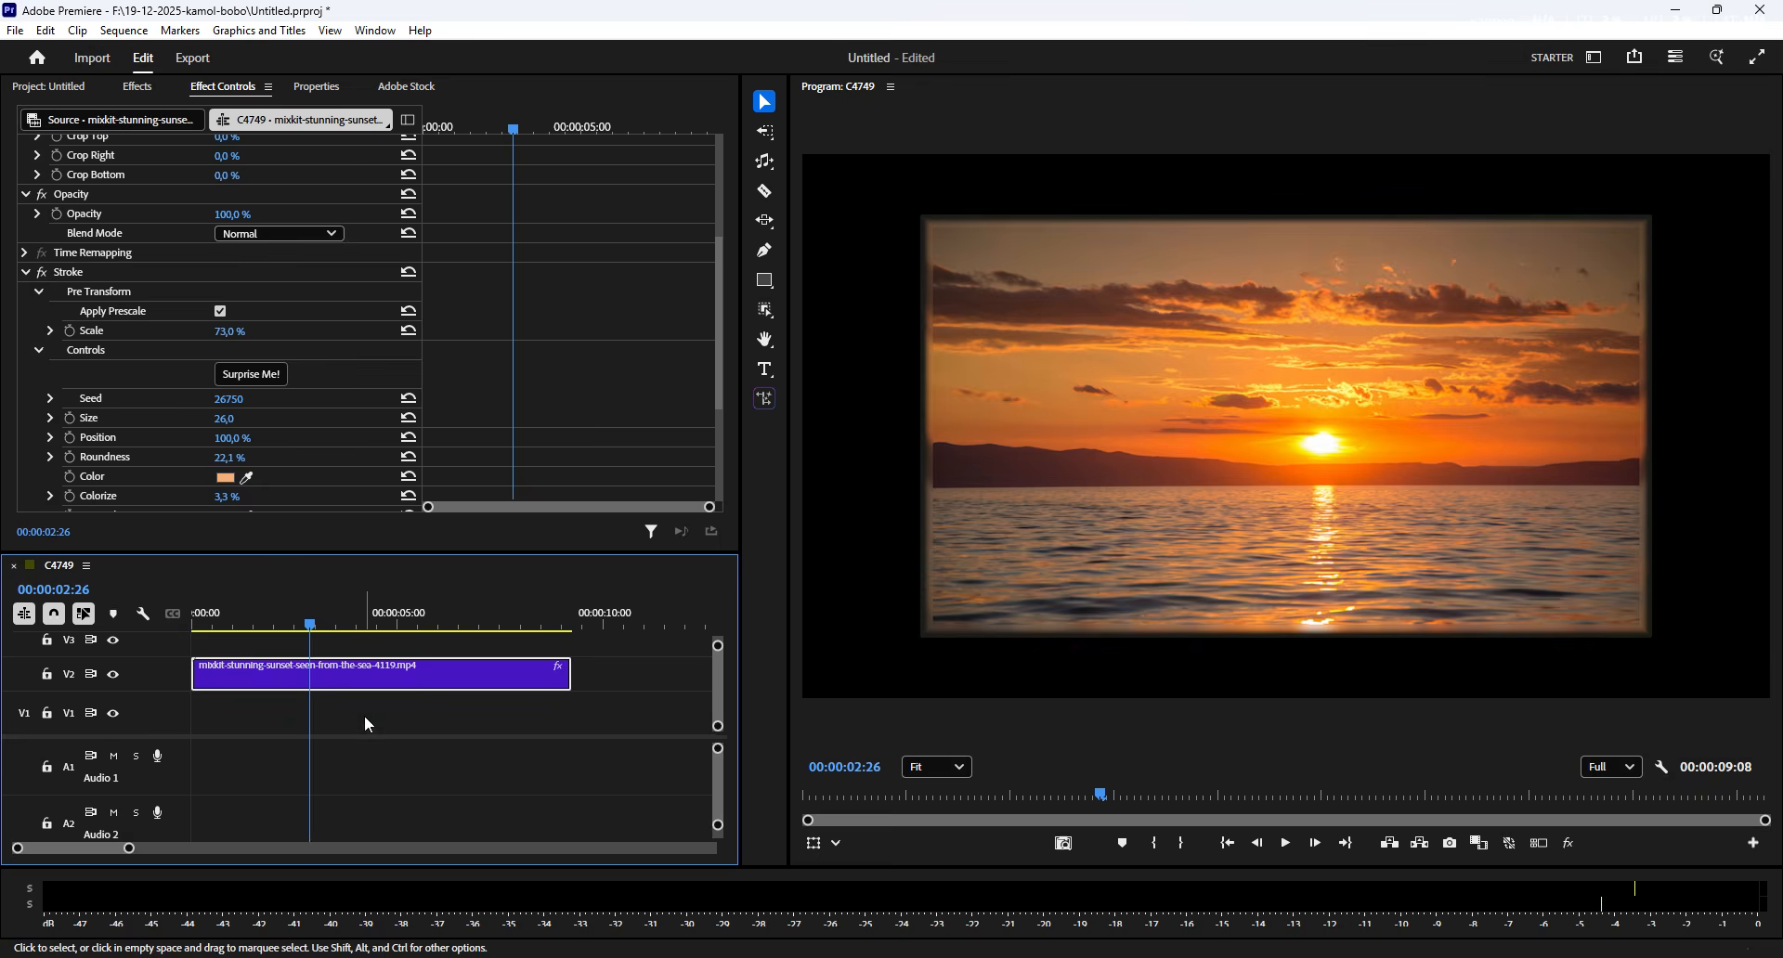
click(70, 95)
drag(279, 341, 325, 736)
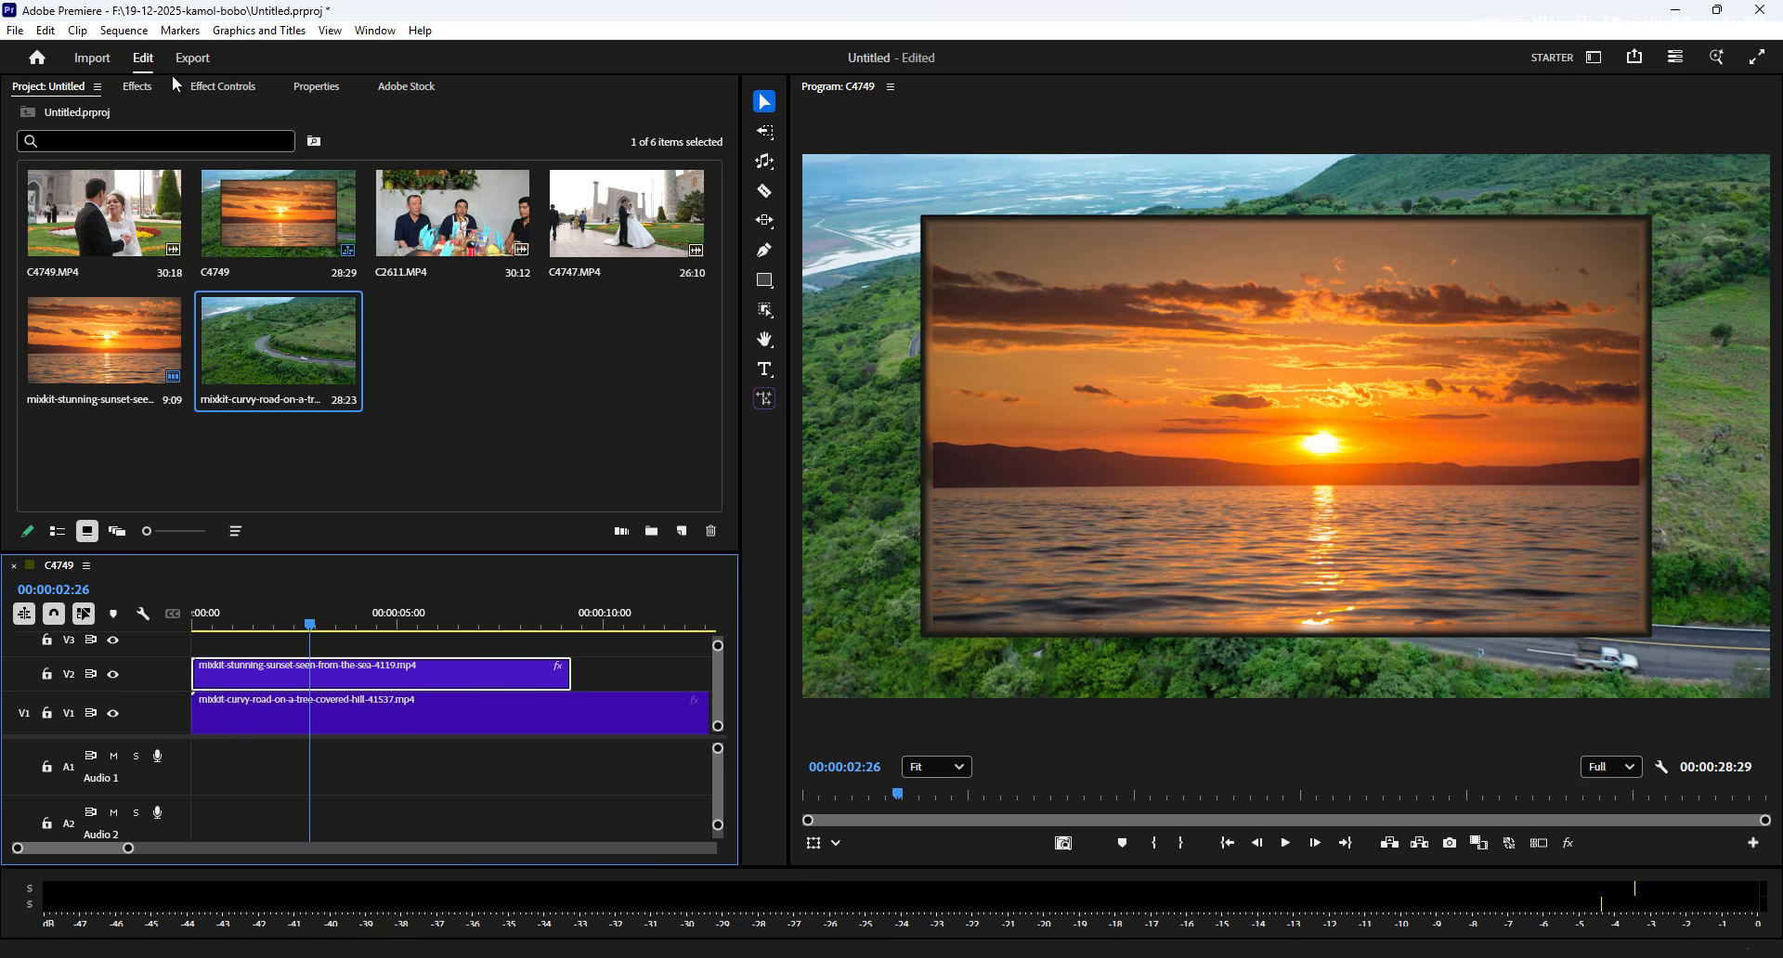
- Generate several new random stroke looks for the sunset clip with Surprise Me
click(244, 90)
scroll(145, 457, down, 3)
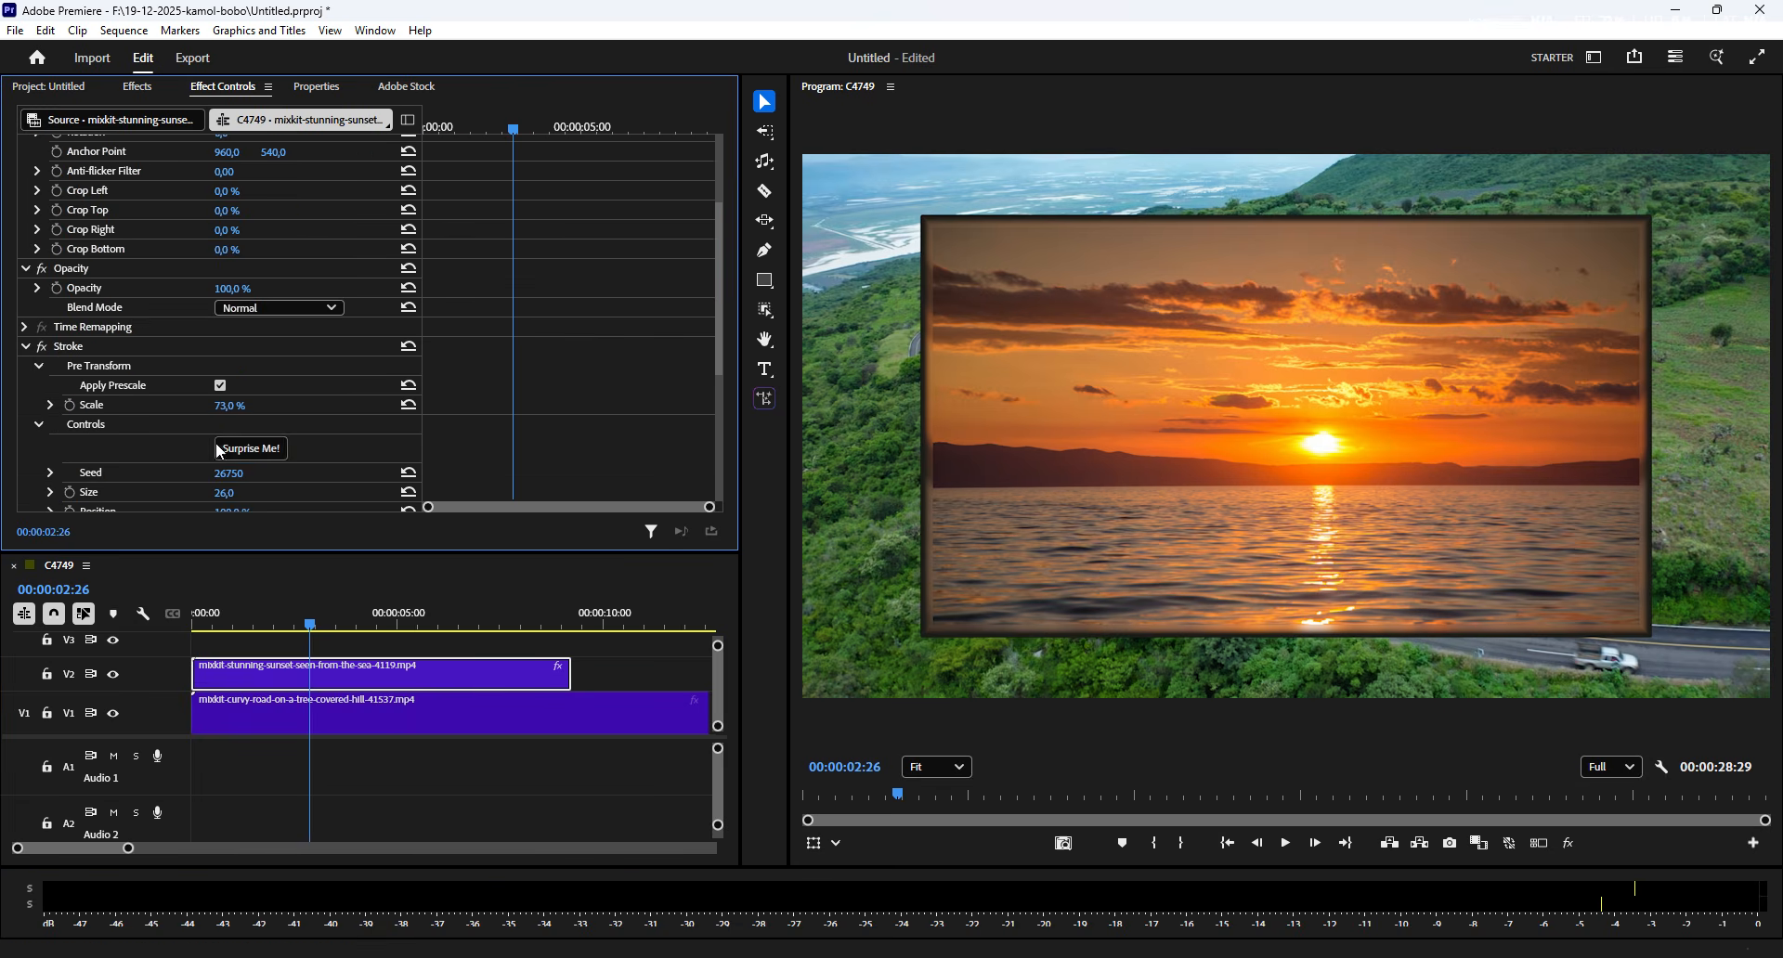
click(266, 451)
click(263, 449)
click(253, 449)
click(255, 449)
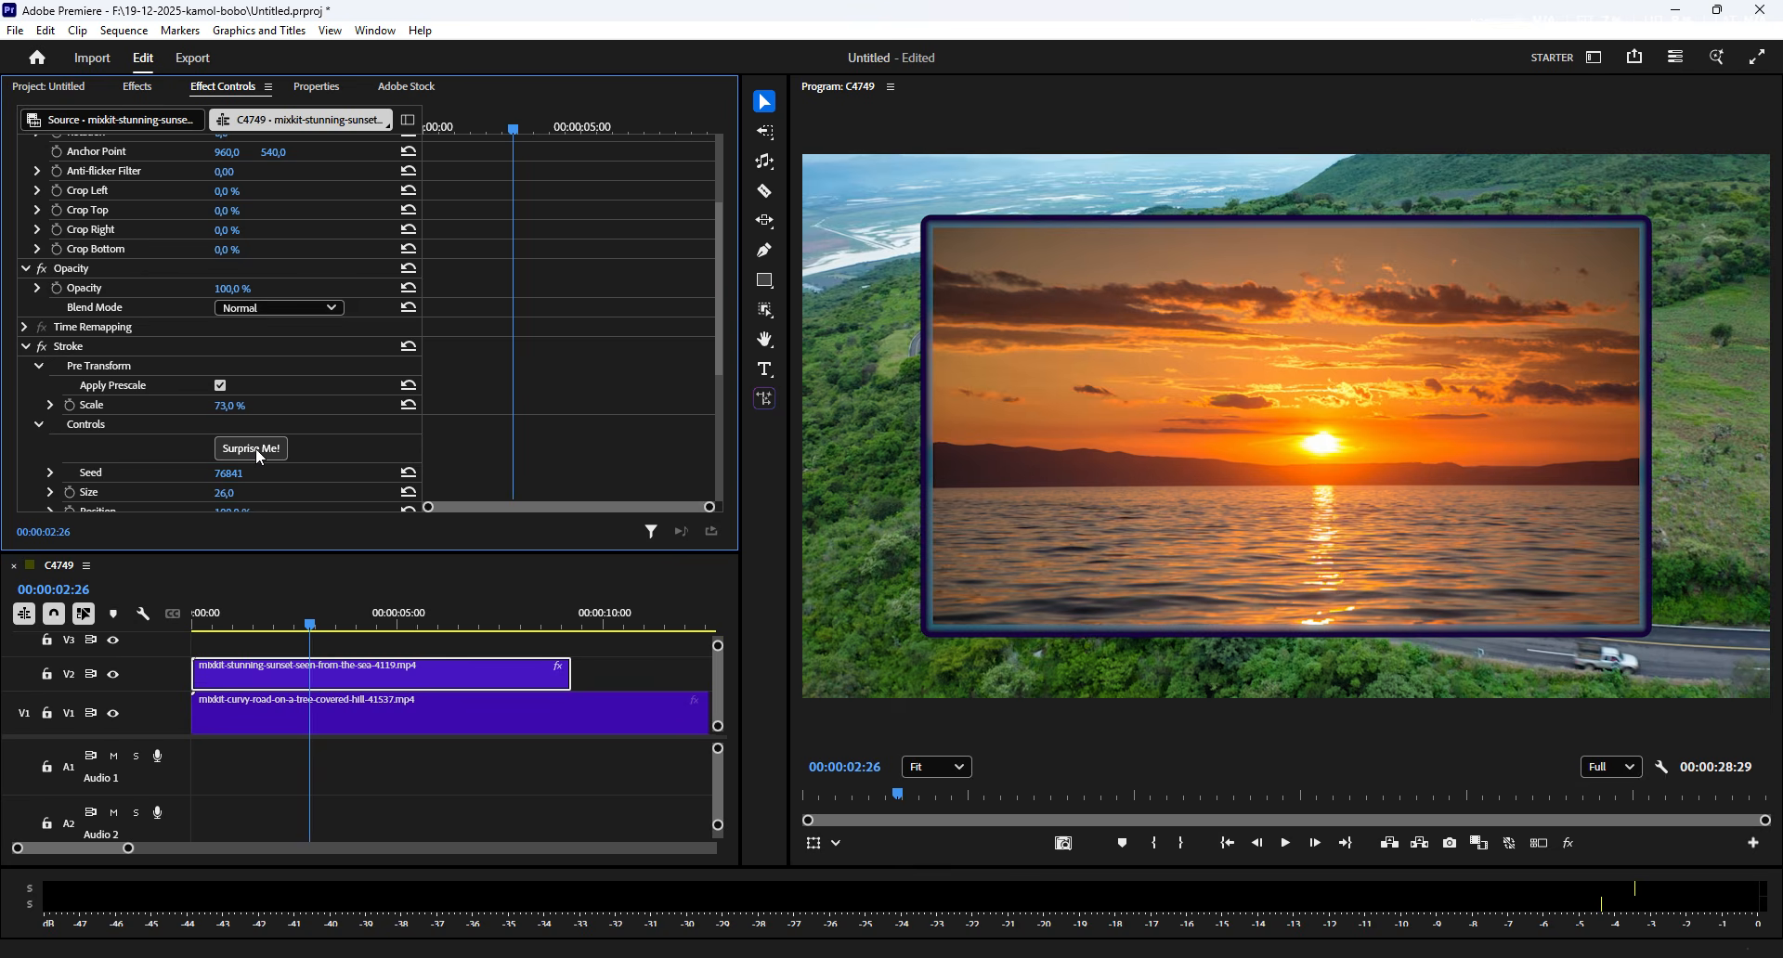
- Make the sunset clip's stroke solid white, with Colorize at 100% and Duo Amount at 0%
scroll(214, 460, down, 3)
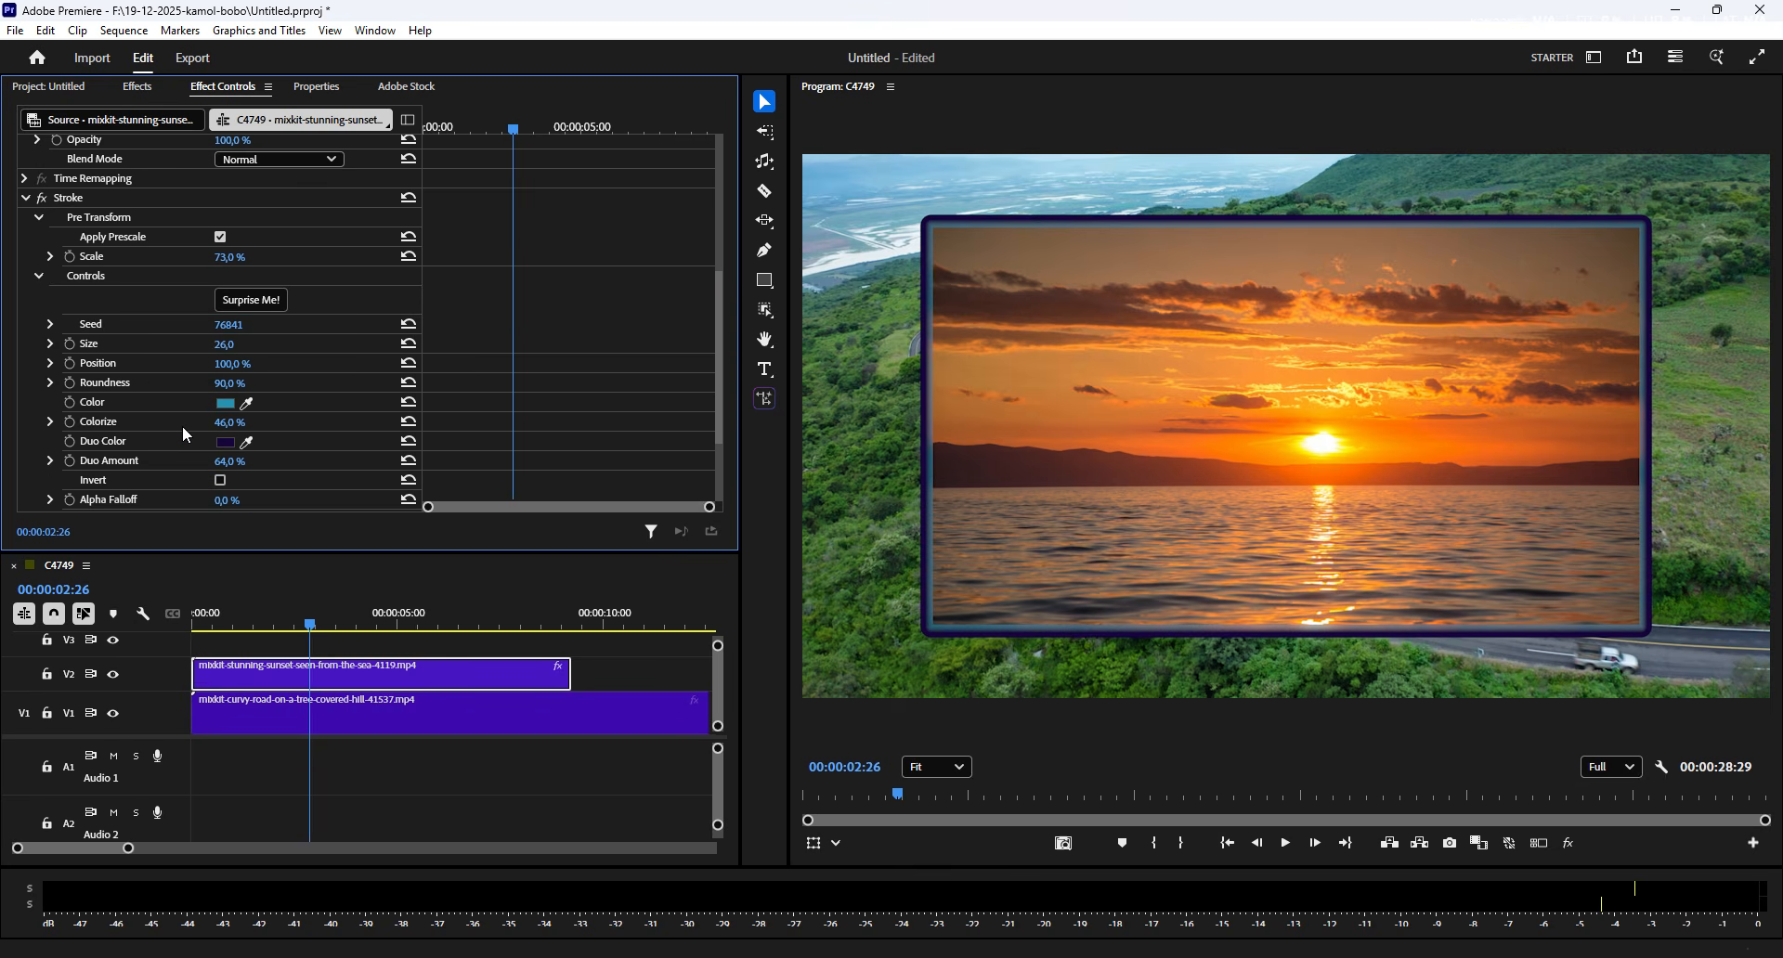
click(226, 403)
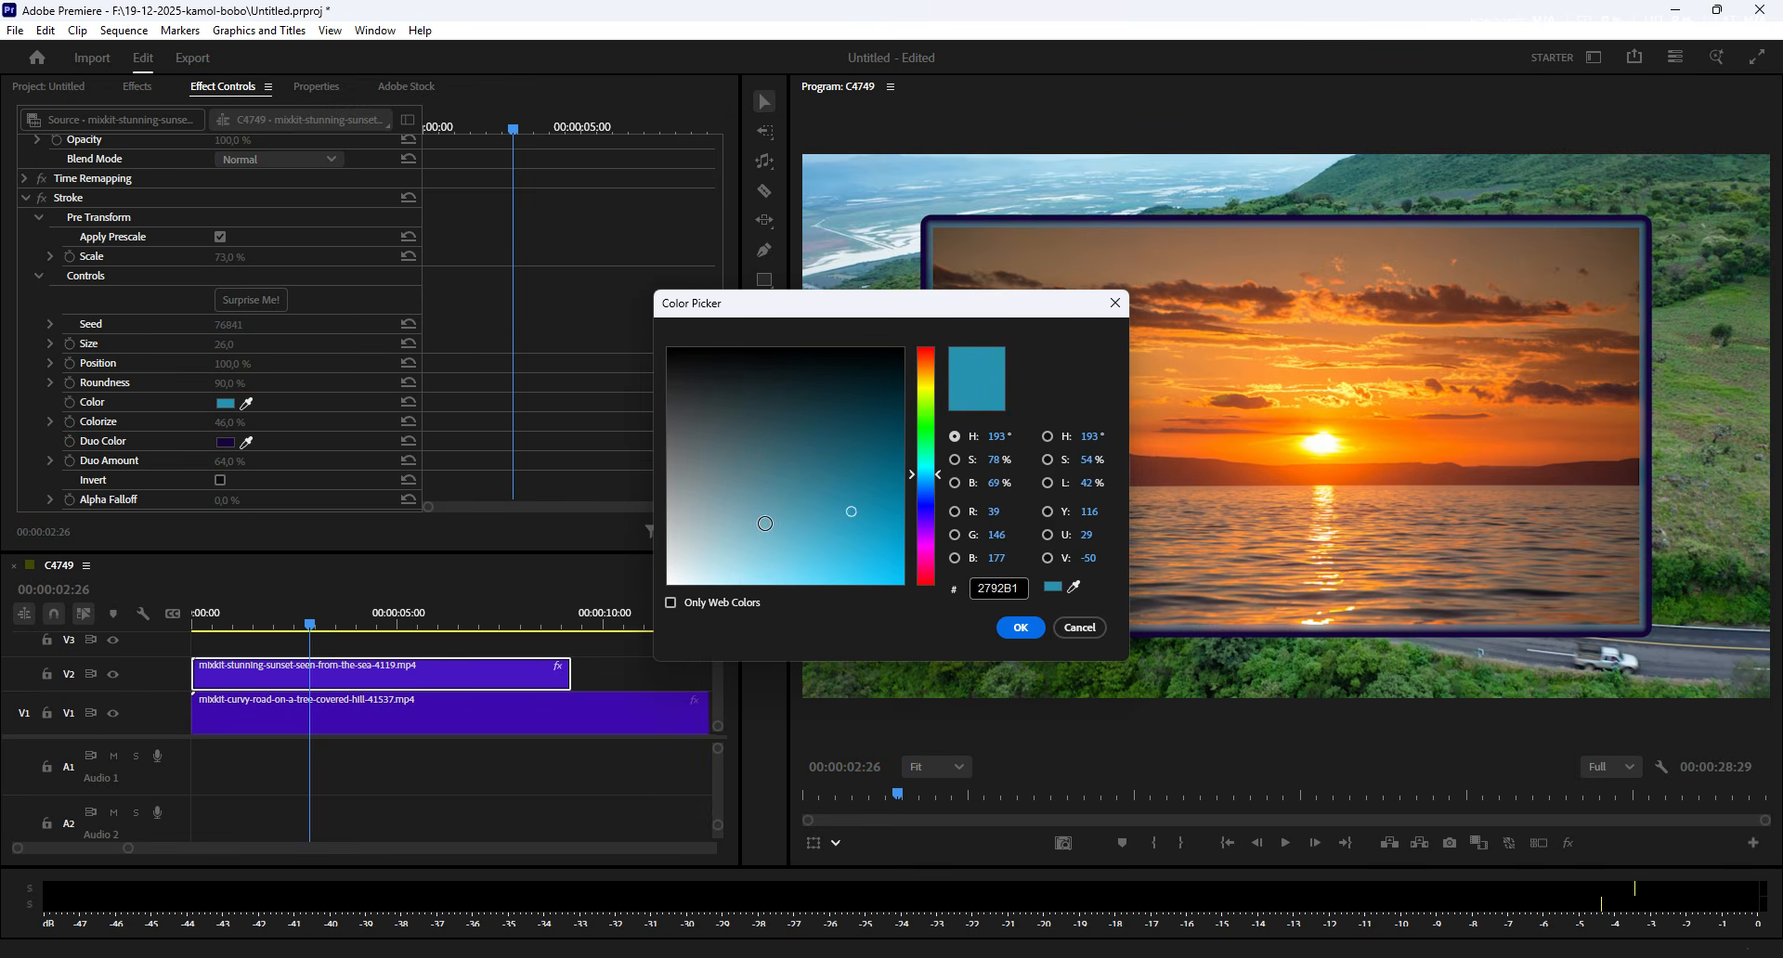
click(1009, 628)
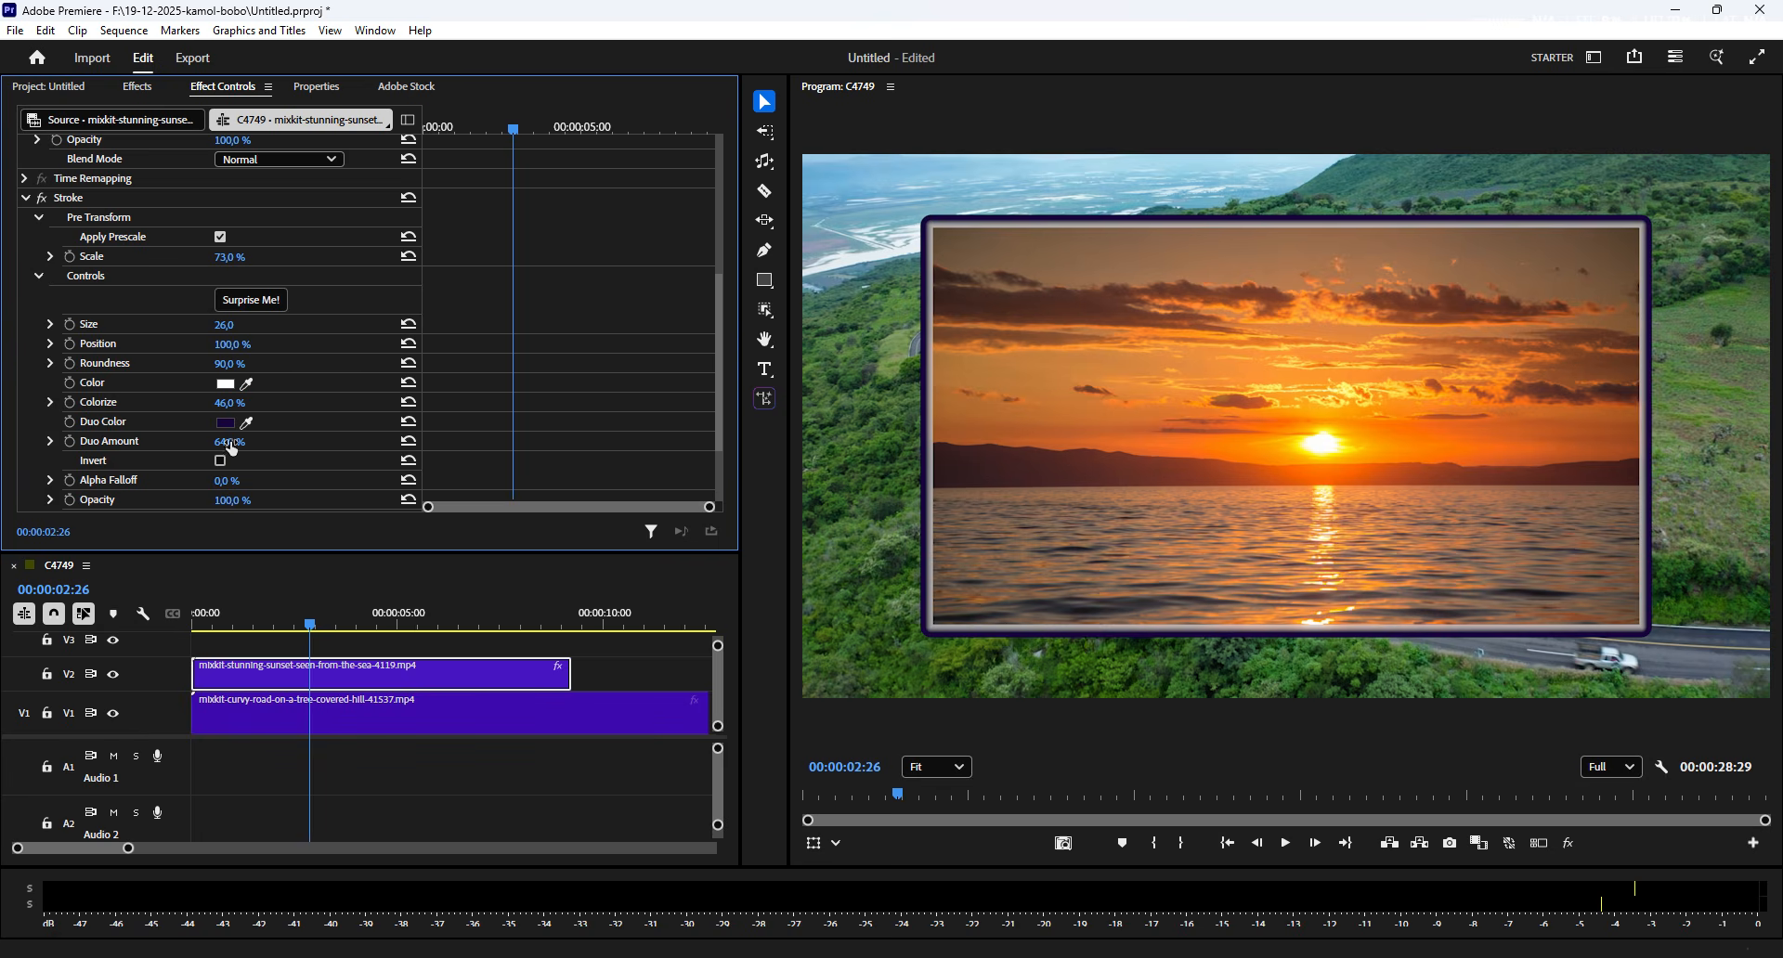
mouse_move(232, 449)
mouse_down()
mouse_move(176, 450)
mouse_move(251, 406)
mouse_move(365, 445)
mouse_up()
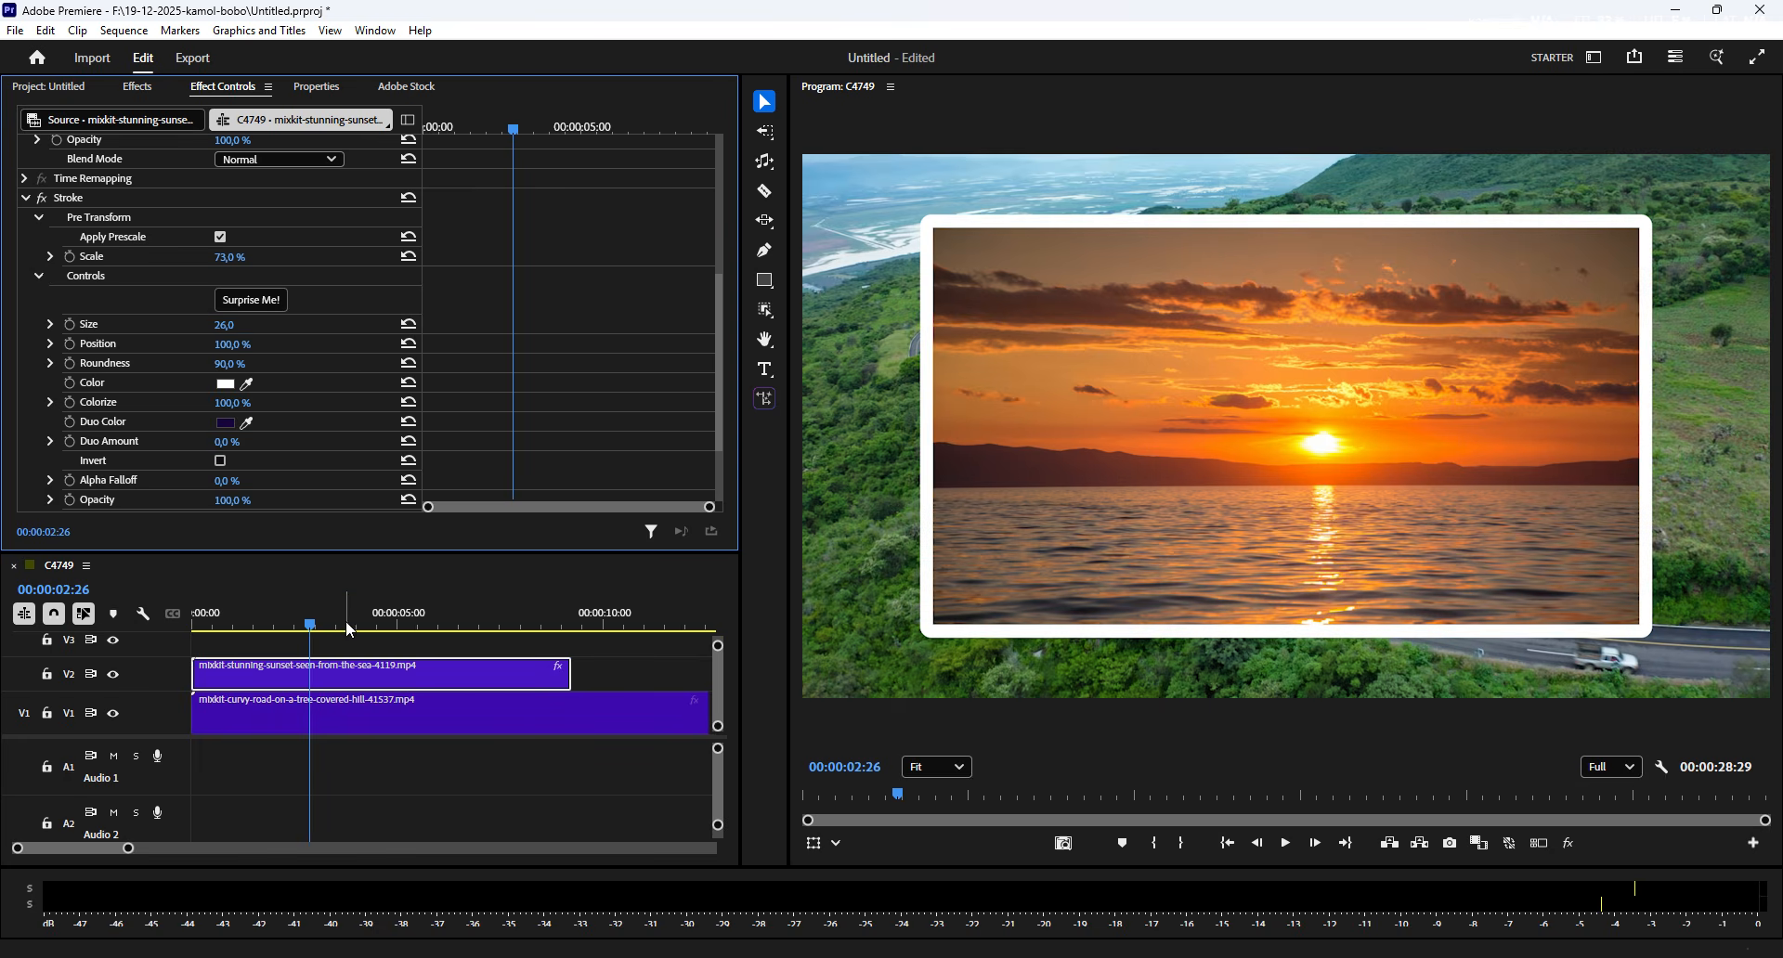
- Try shifting the sunset clip with its Motion position, reset the position, and return to the Stroke settings
click(326, 576)
scroll(297, 320, up, 5)
scroll(291, 275, up, 1)
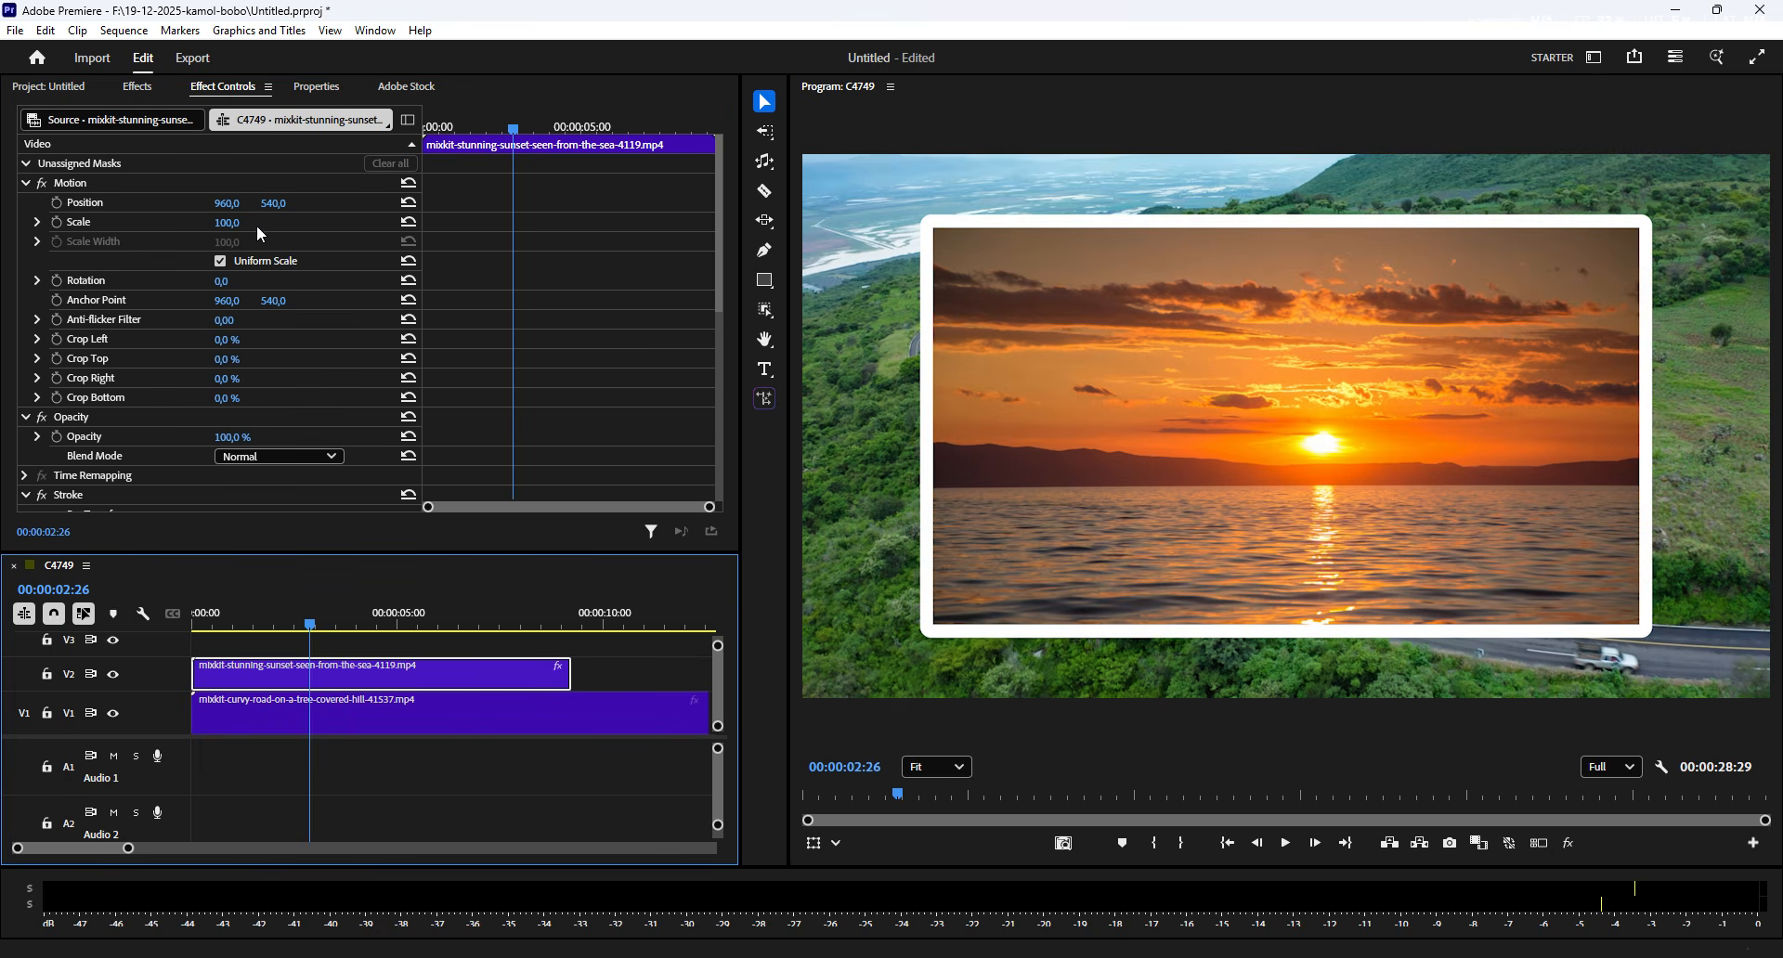
drag(273, 203, 182, 202)
click(408, 203)
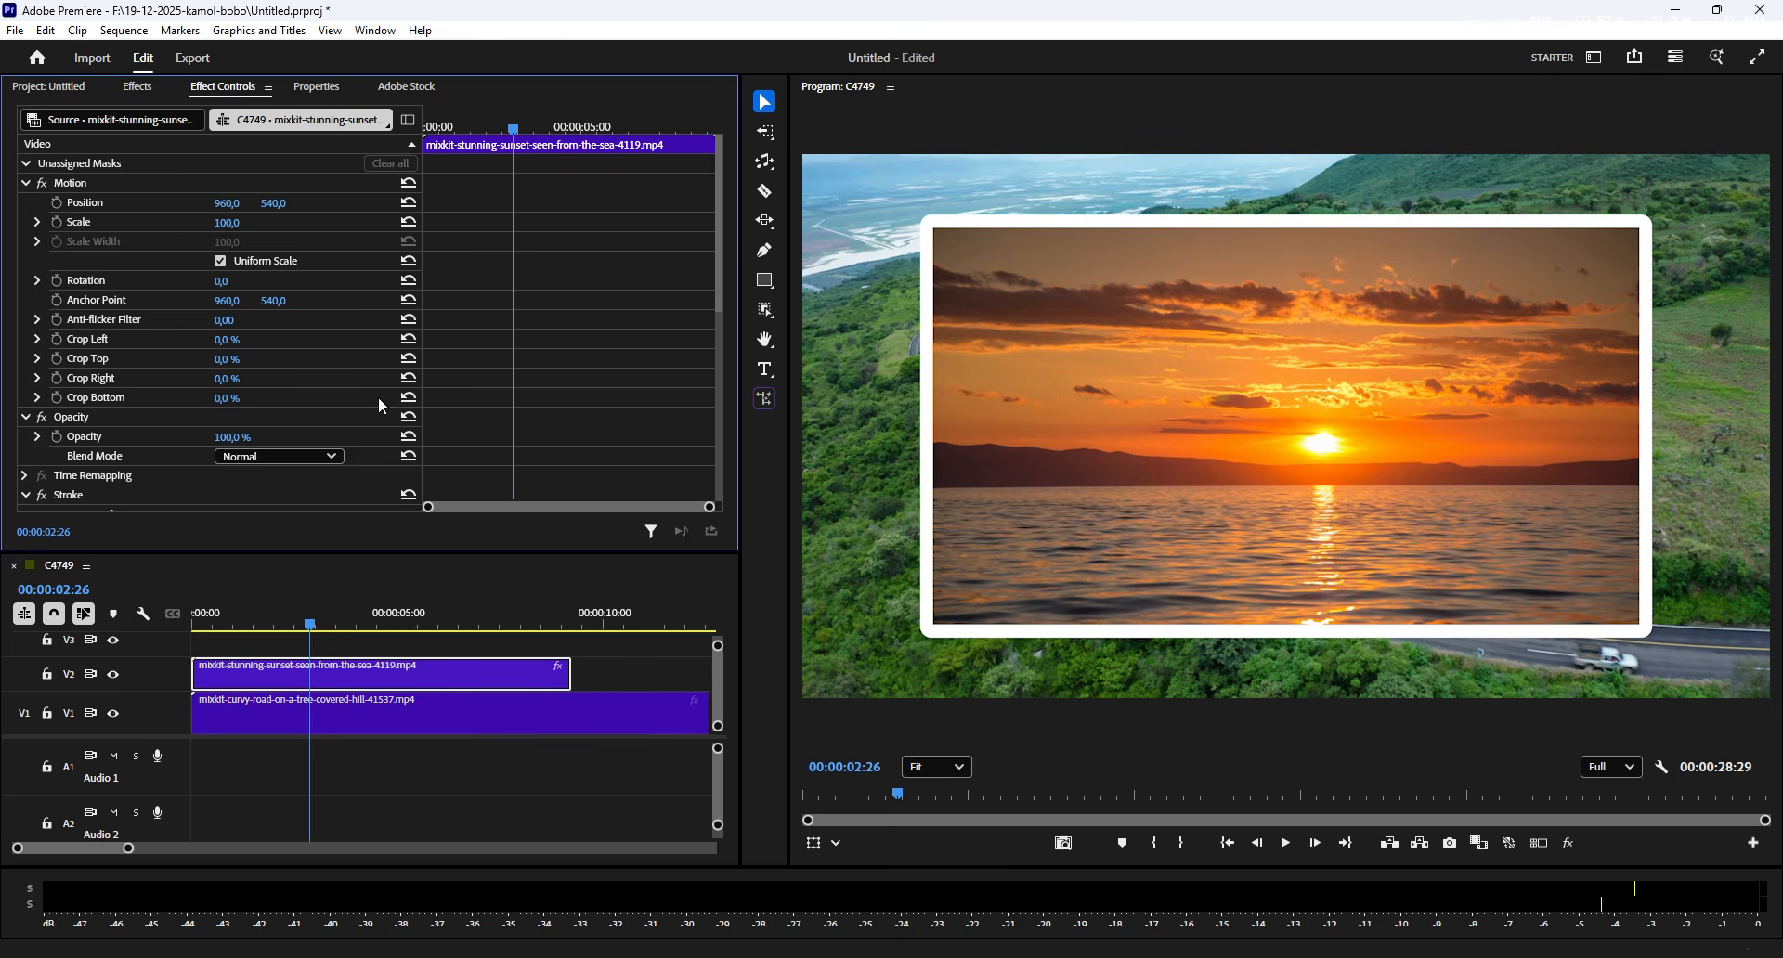
scroll(377, 398, down, 5)
scroll(377, 400, down, 3)
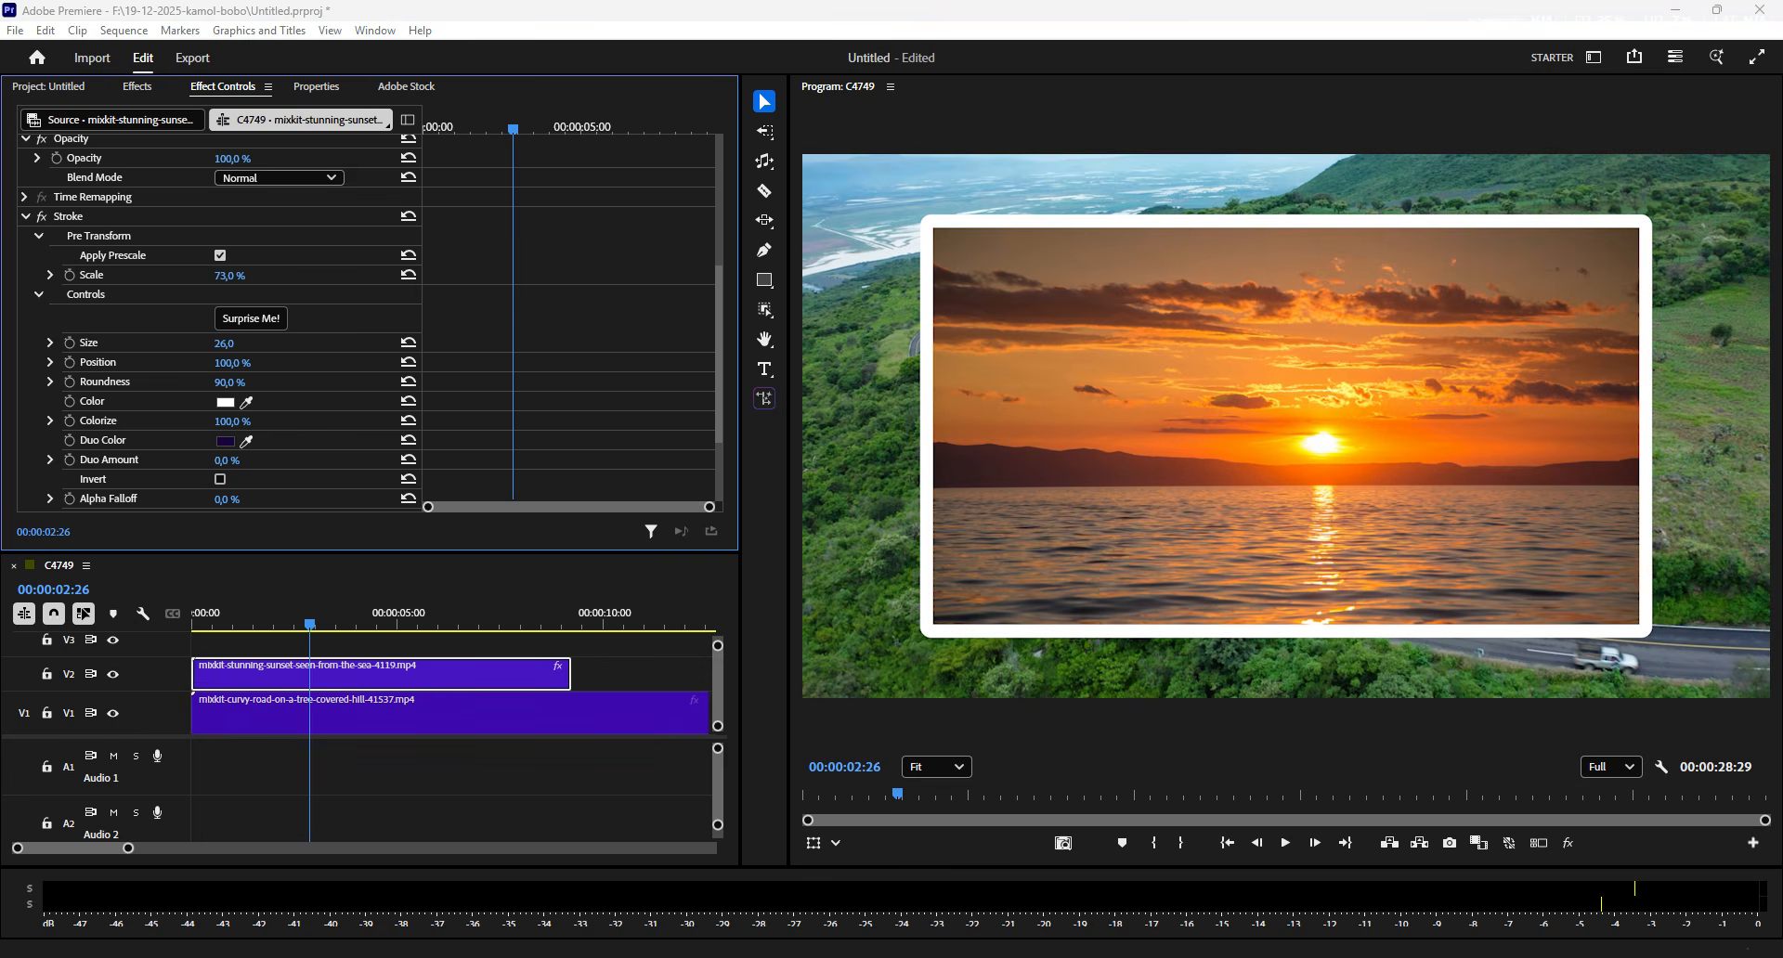
- Switch to the Telegram channel window and move it clear of the program preview
key(alt+Tab)
drag(514, 42, 483, 35)
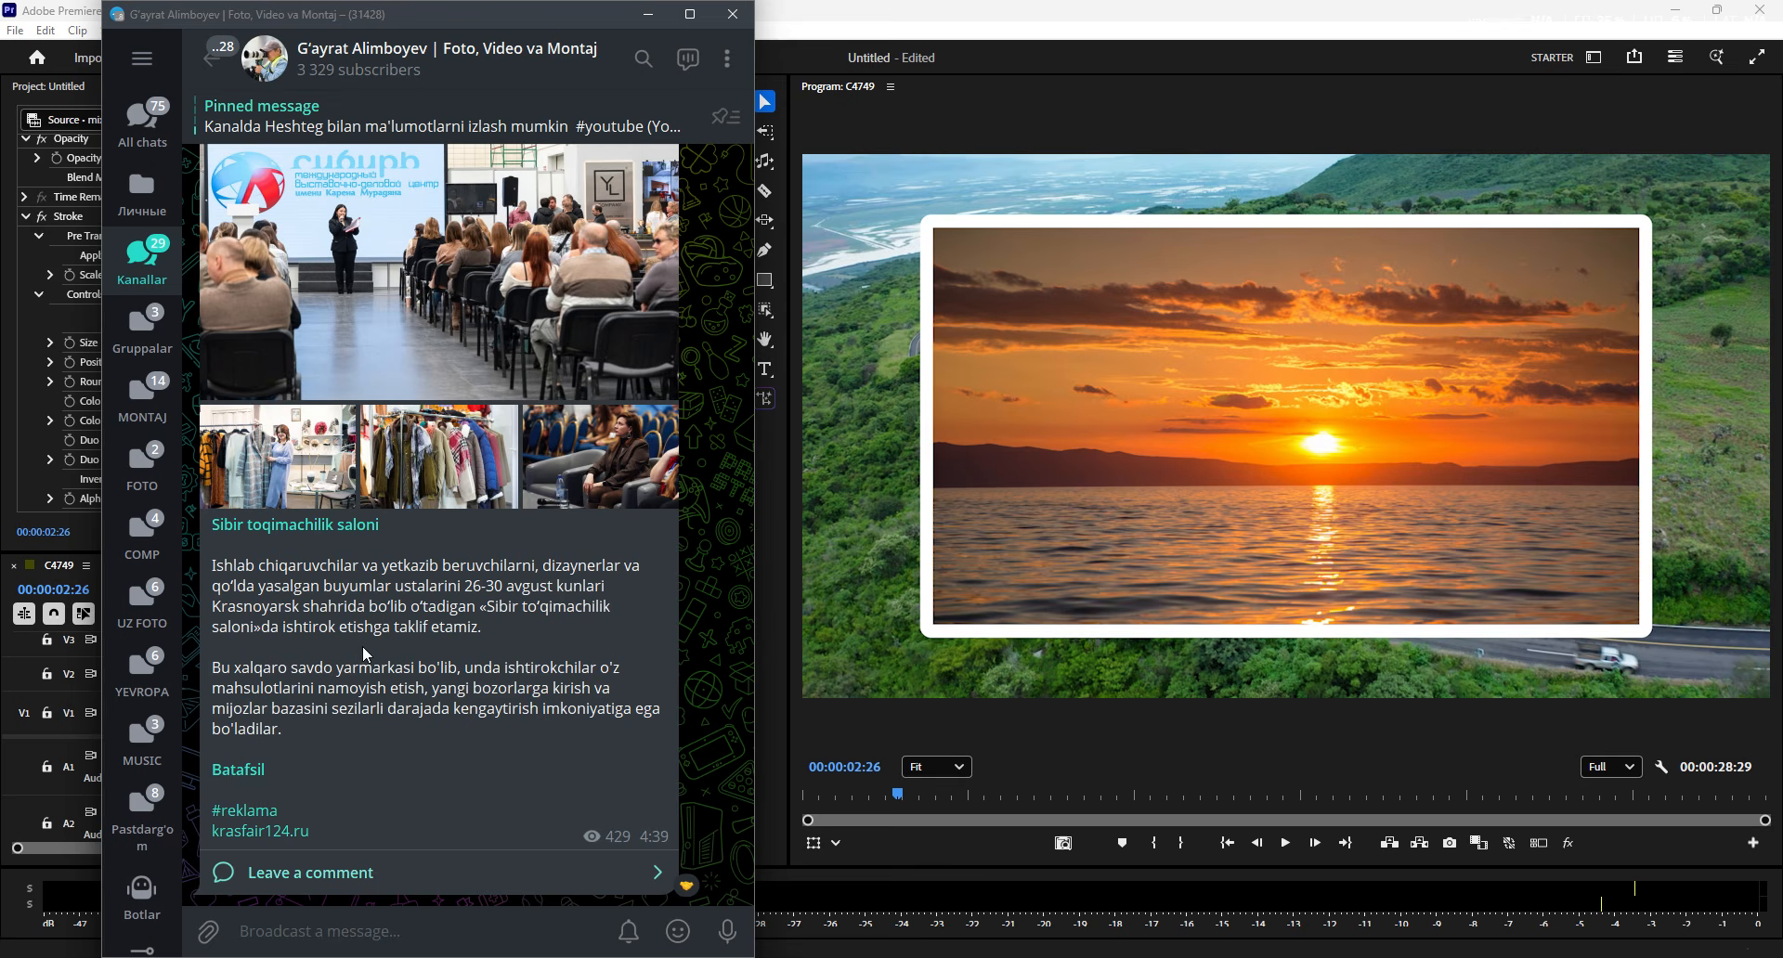
- Open the "Sibir toqimachilik saloni" link from the April 30 channel post in the browser, and close the loaded page
scroll(471, 738, up, 3)
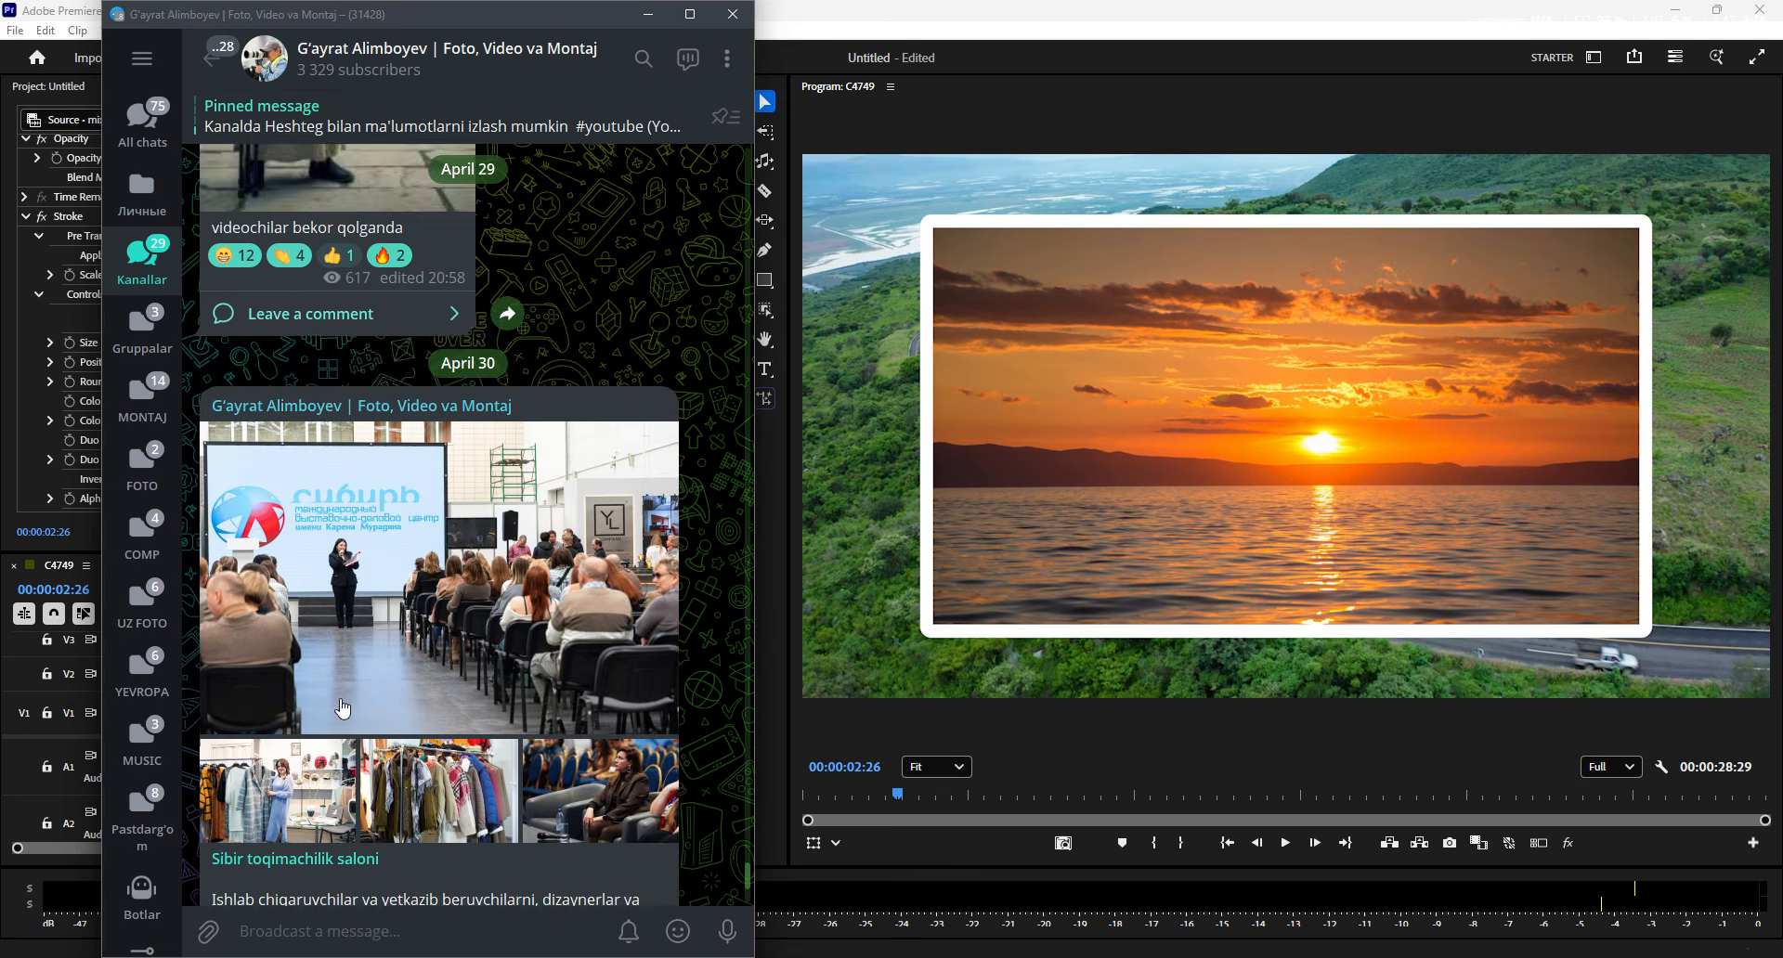
scroll(399, 715, down, 3)
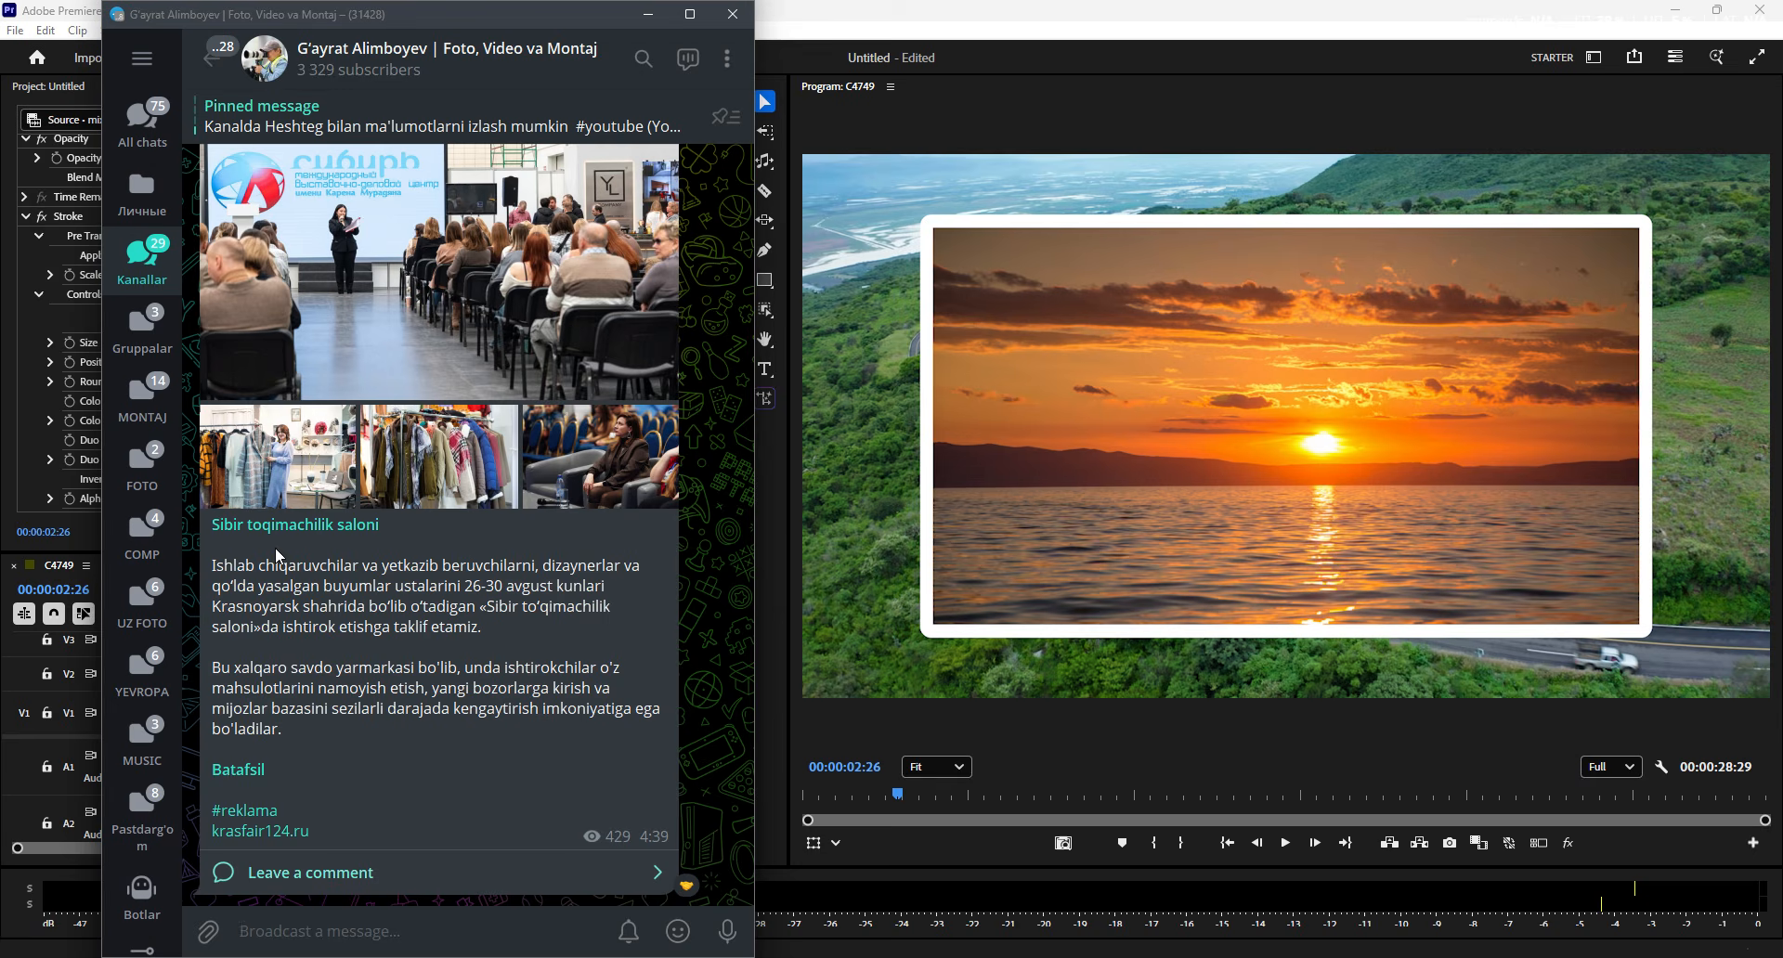
scroll(349, 691, up, 5)
scroll(350, 691, down, 5)
click(308, 527)
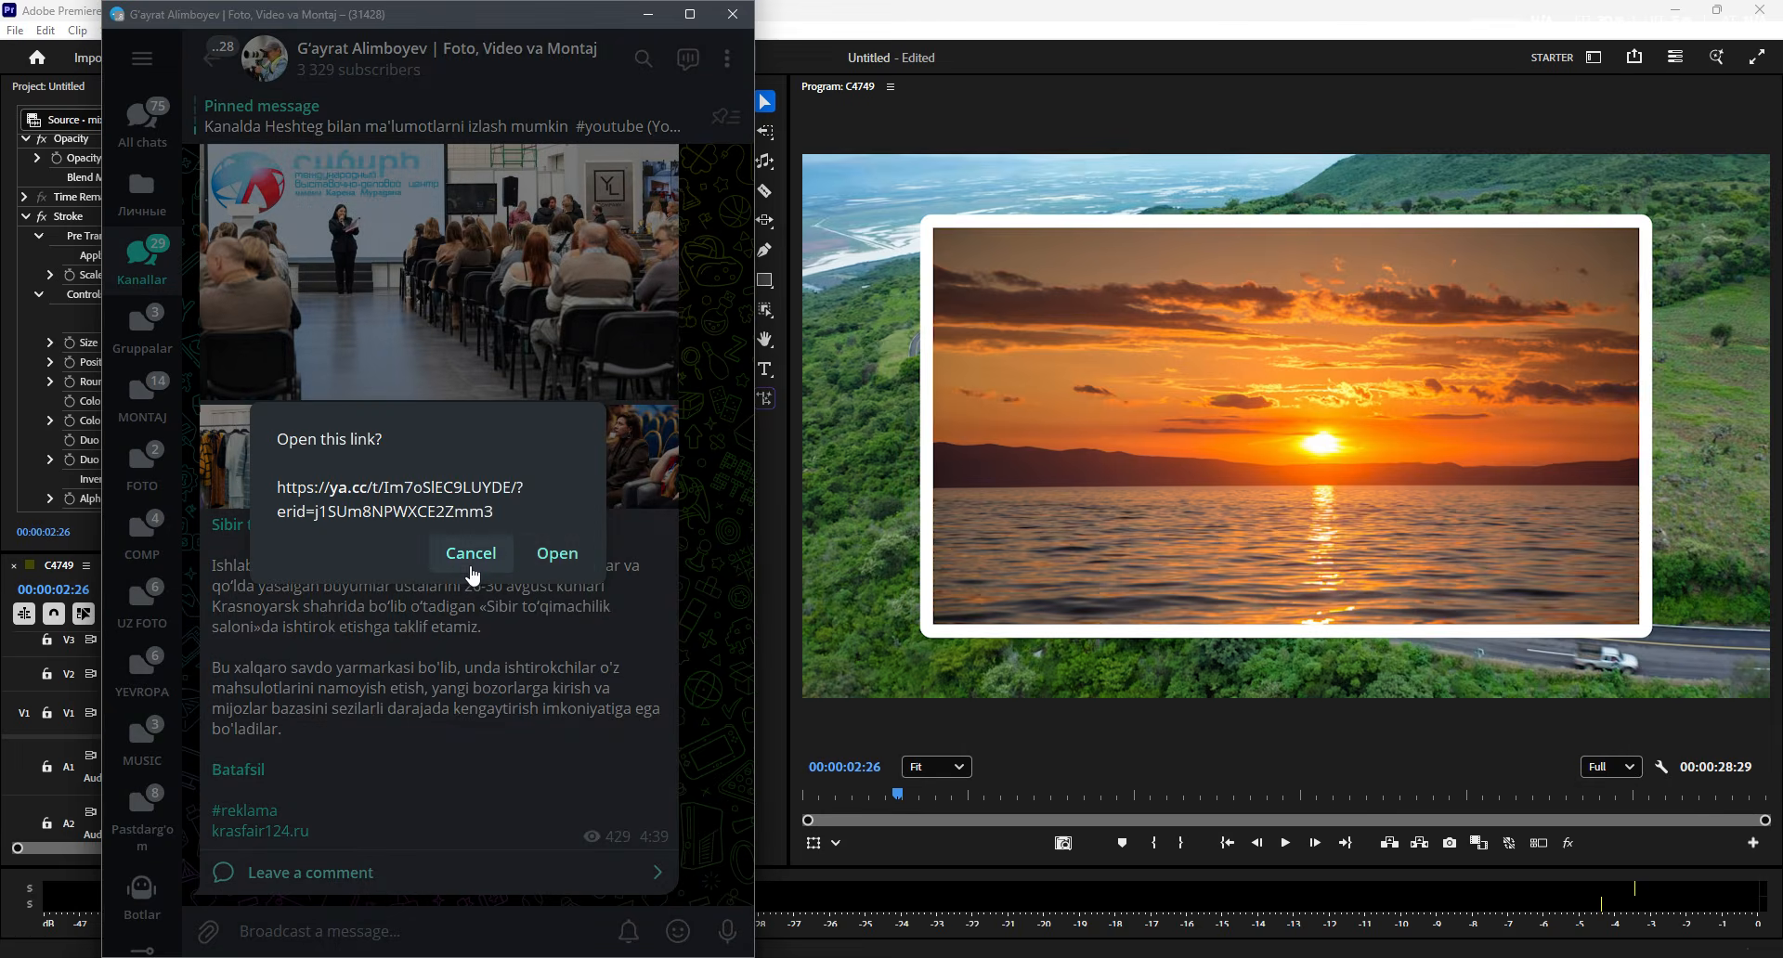
click(555, 554)
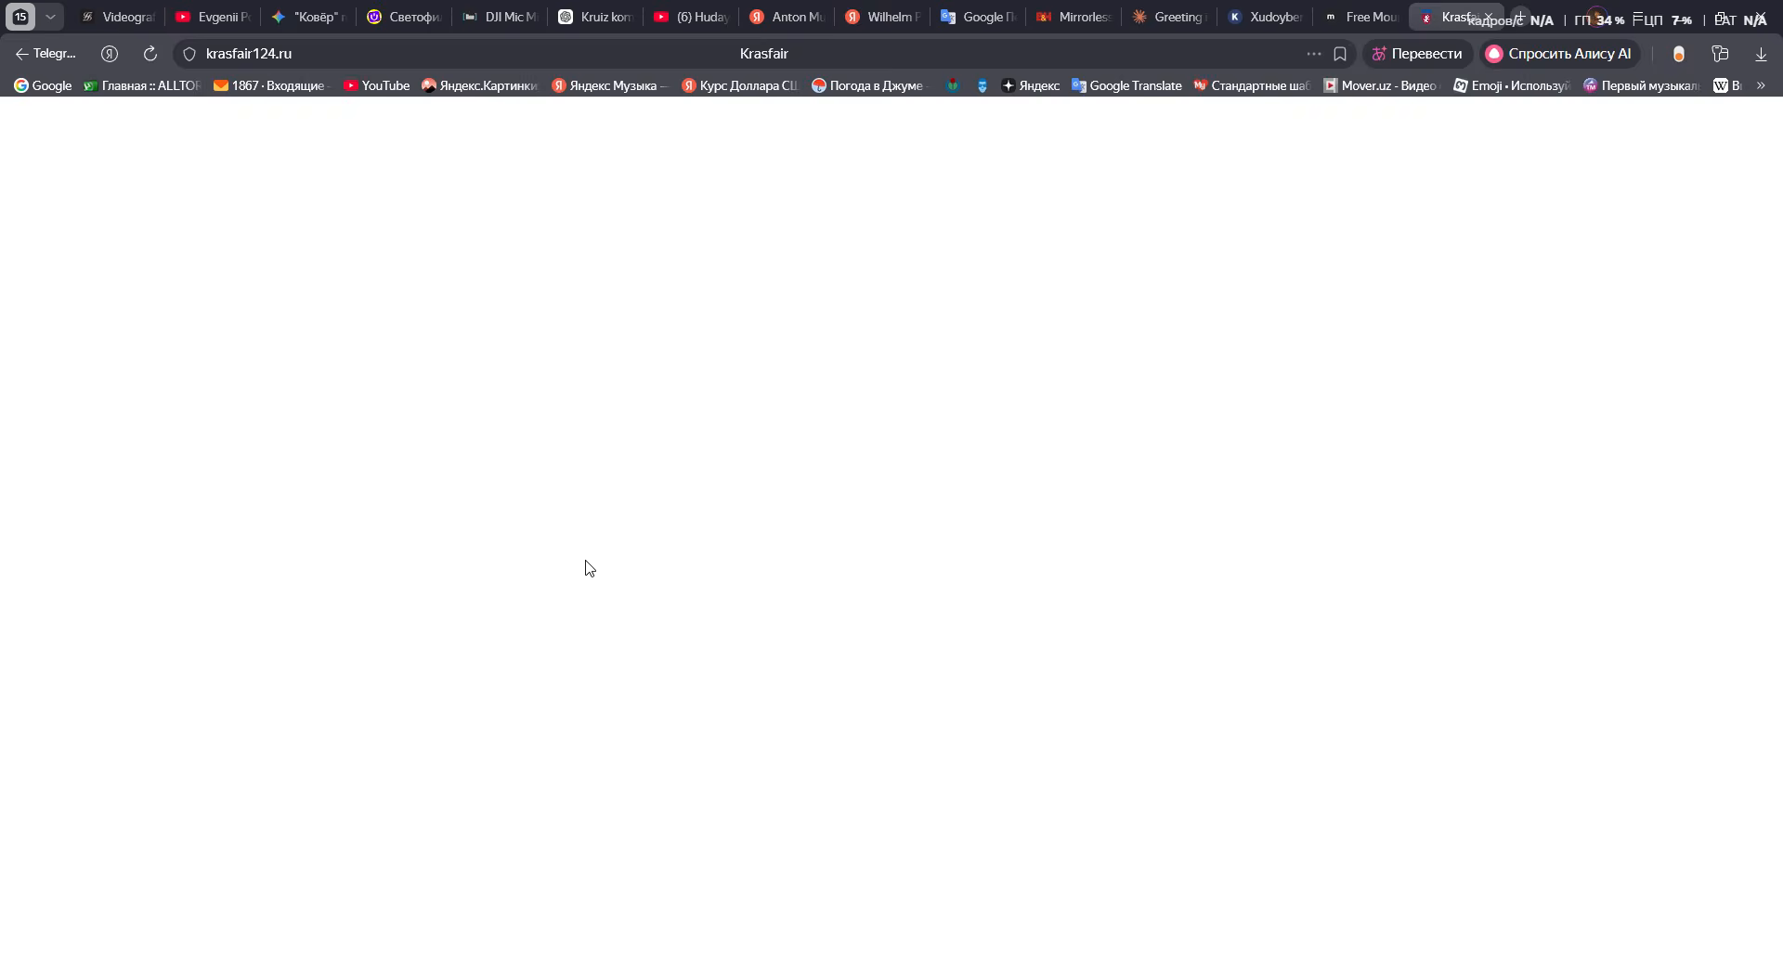
click(1487, 17)
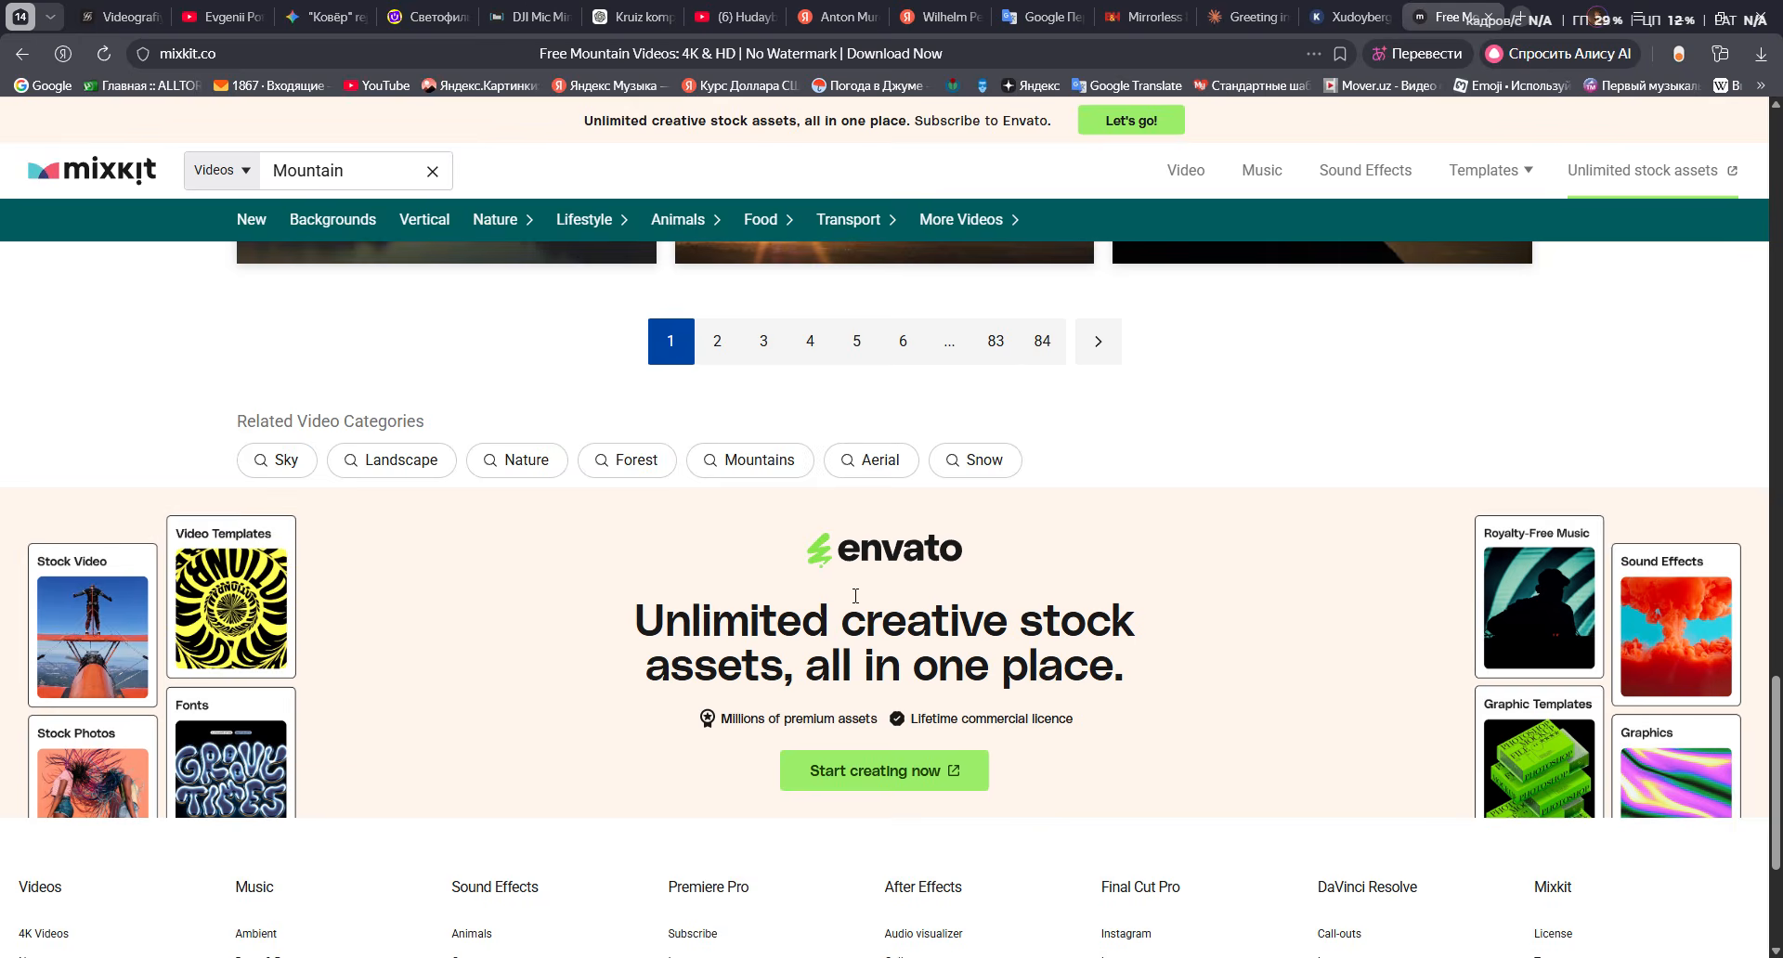
- Switch back to Telegram and open the "Tikkuriladan" link from the April 29 advertising post to view its web page
key(alt+Tab)
scroll(430, 620, up, 15)
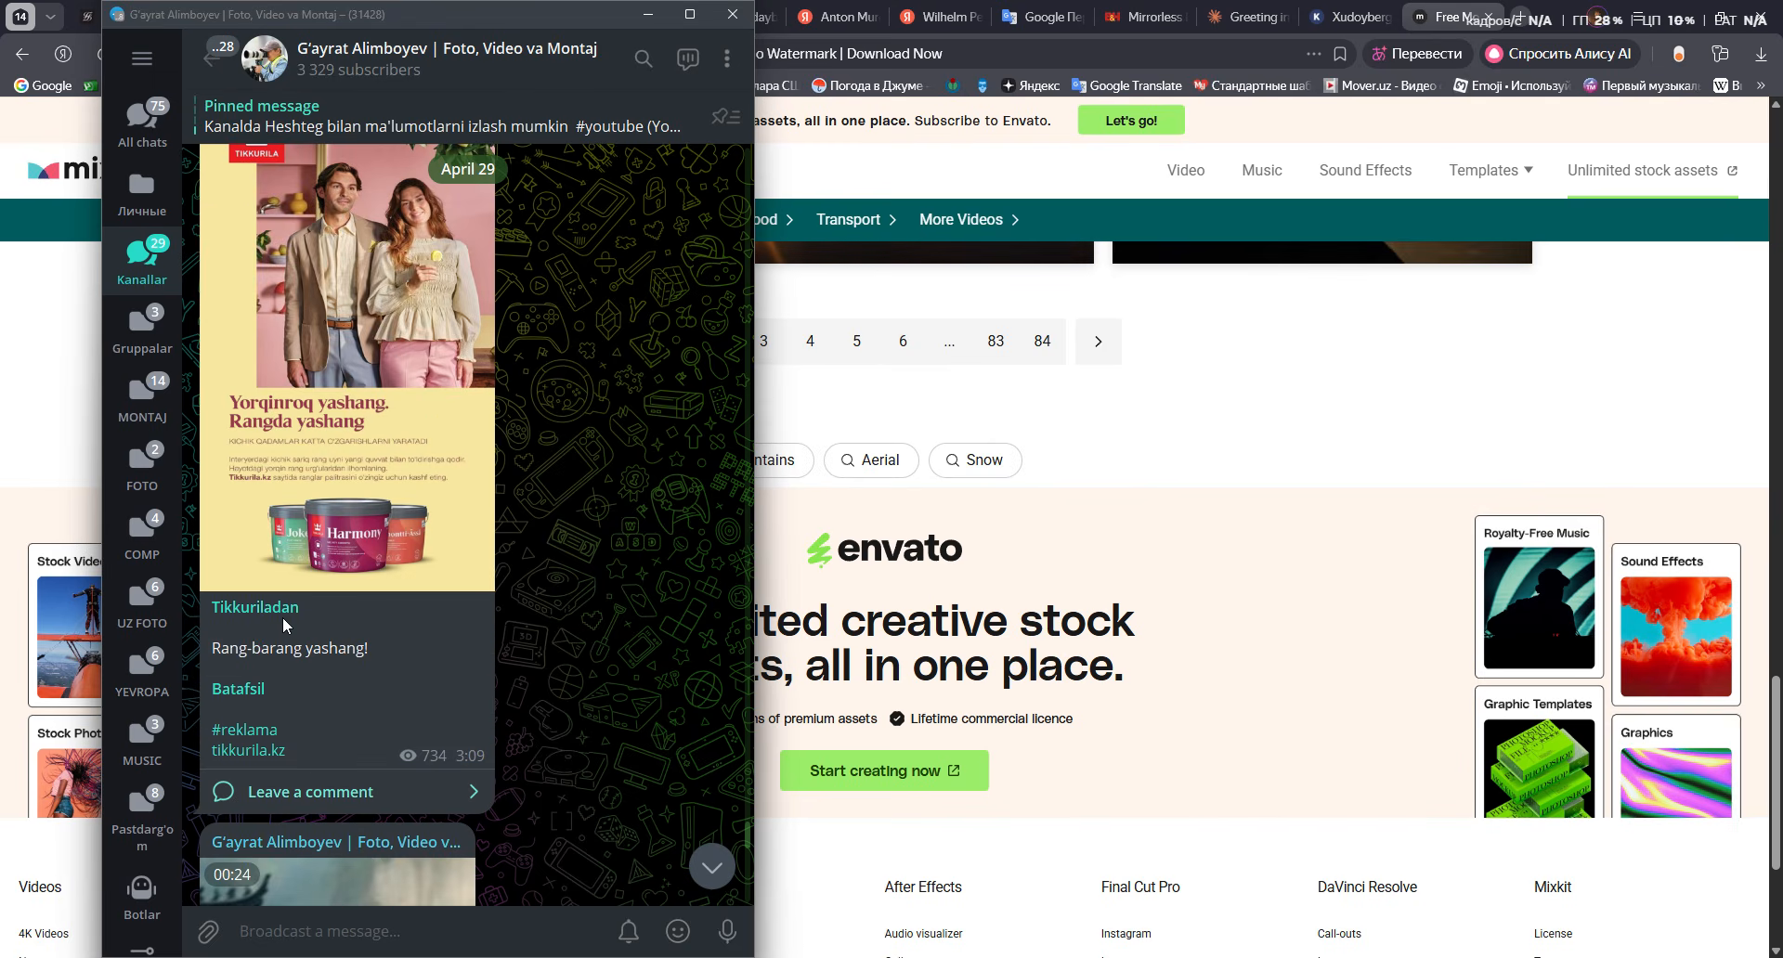
scroll(278, 743, up, 2)
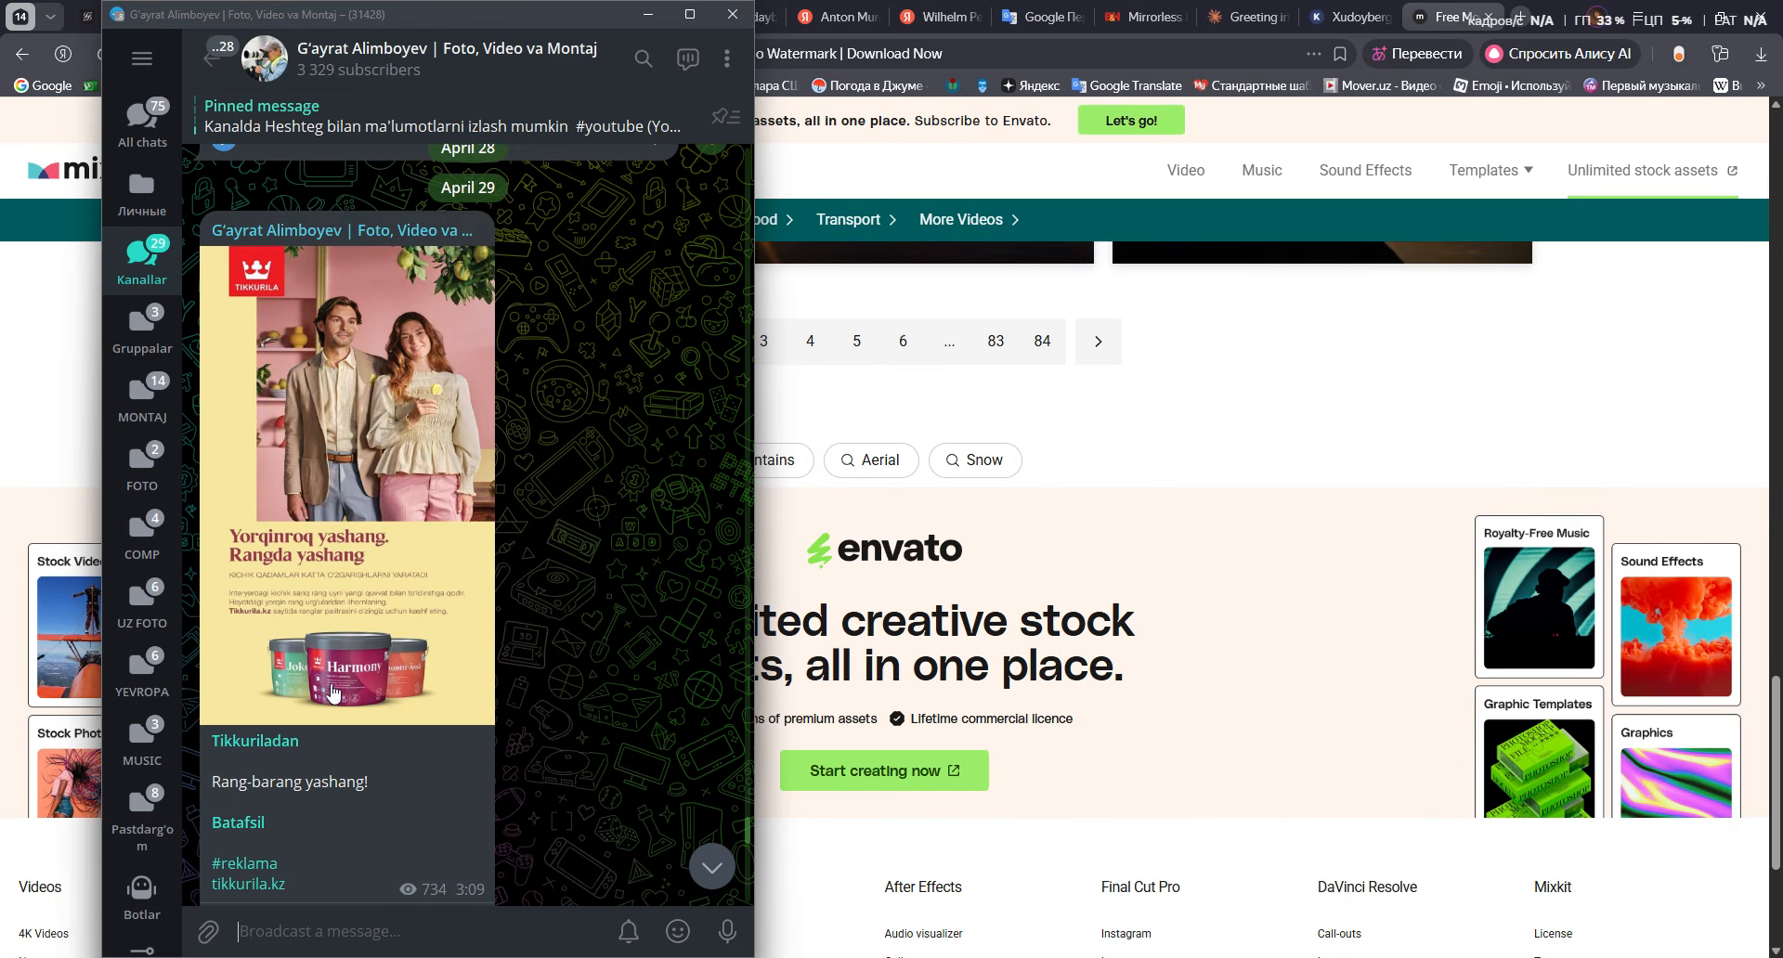
click(258, 741)
click(557, 552)
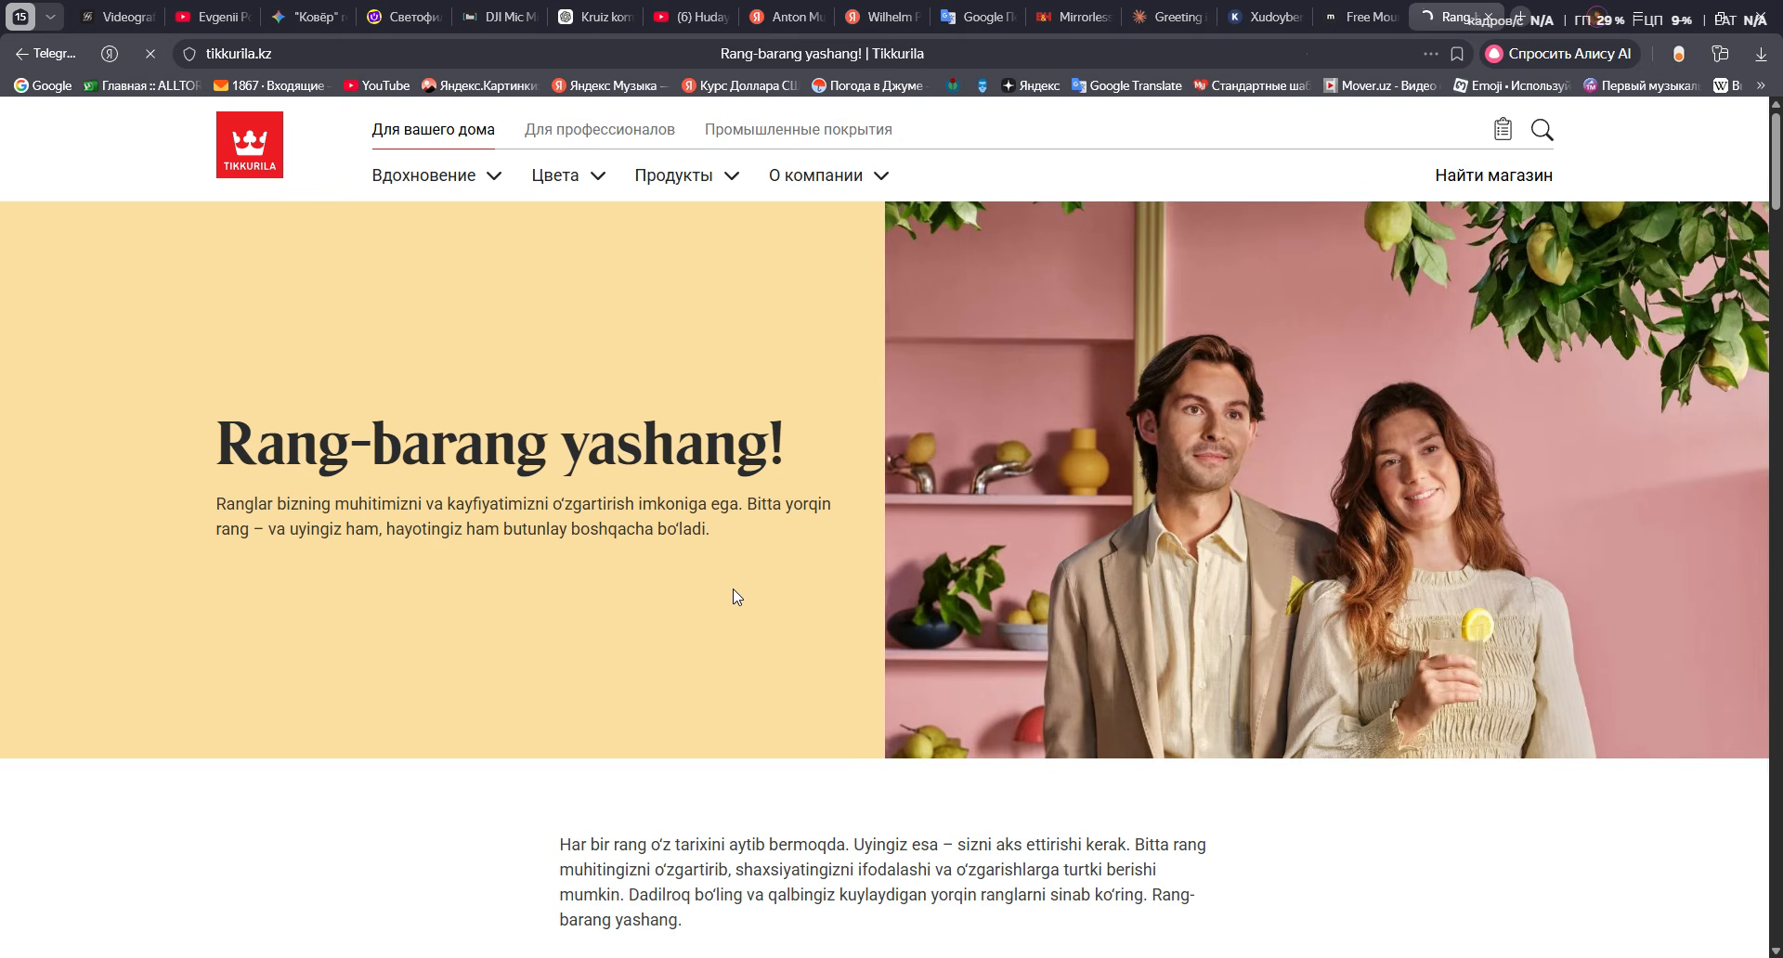
scroll(508, 655, down, 5)
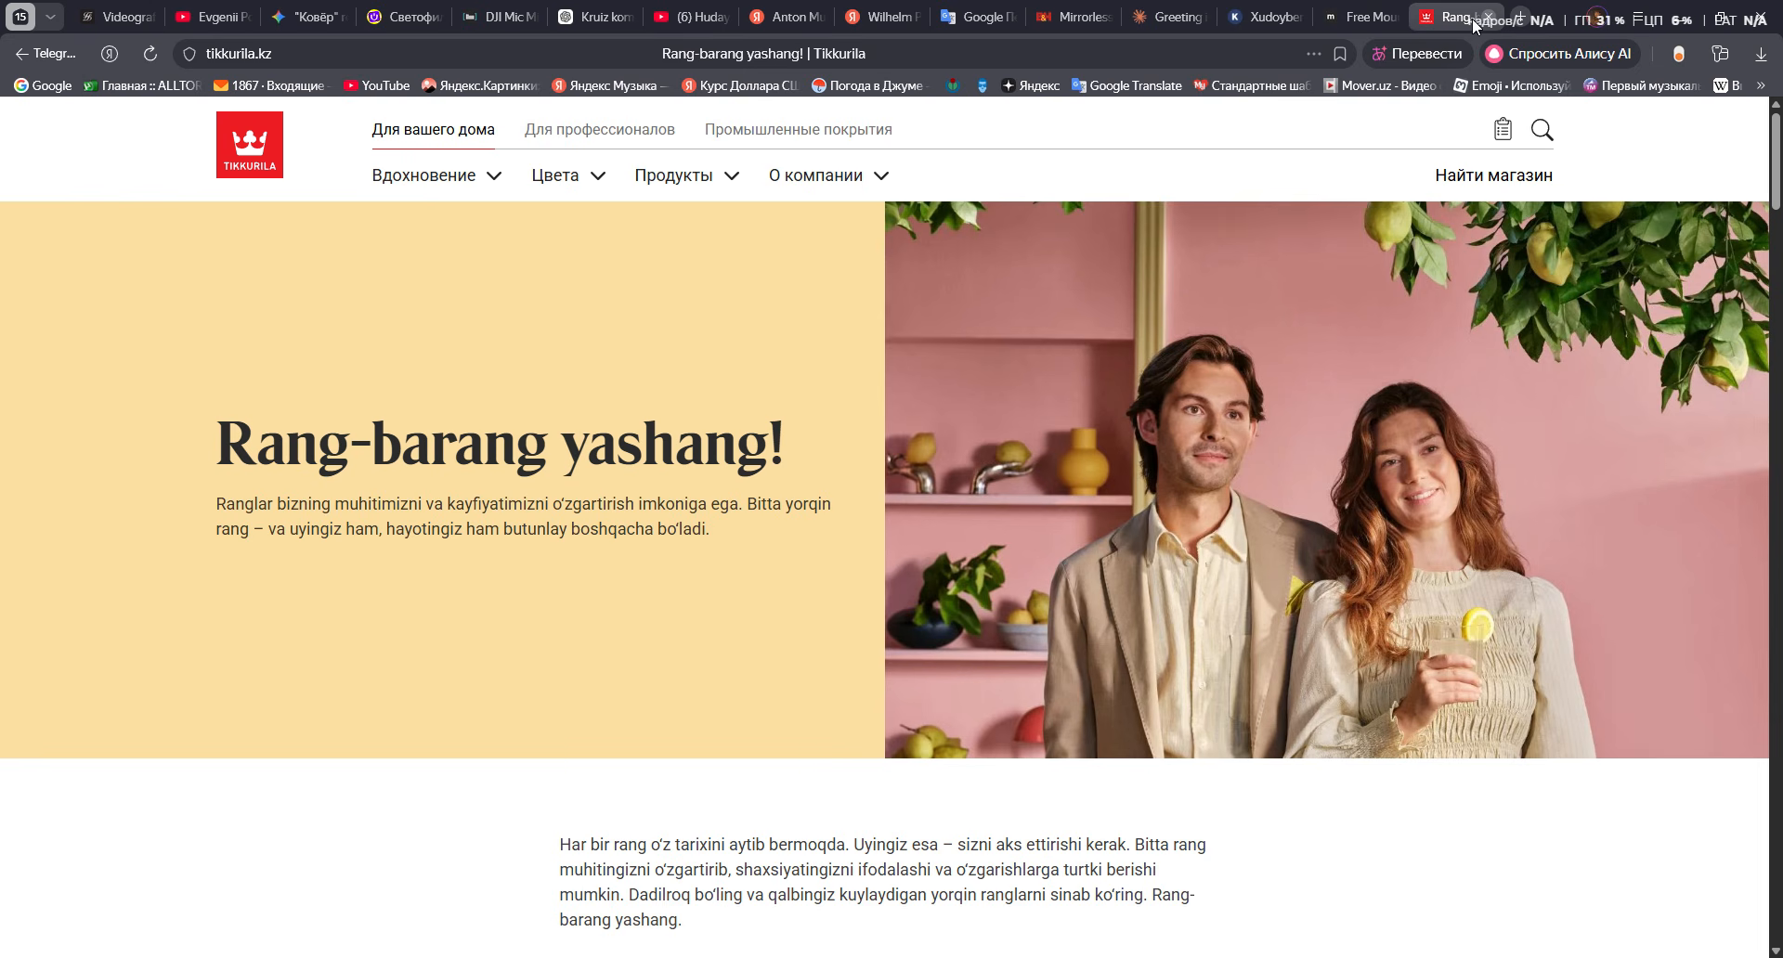
- Return to the Telegram channel and go back to the latest post, "Sibir toqimachilik saloni"
key(alt+Tab)
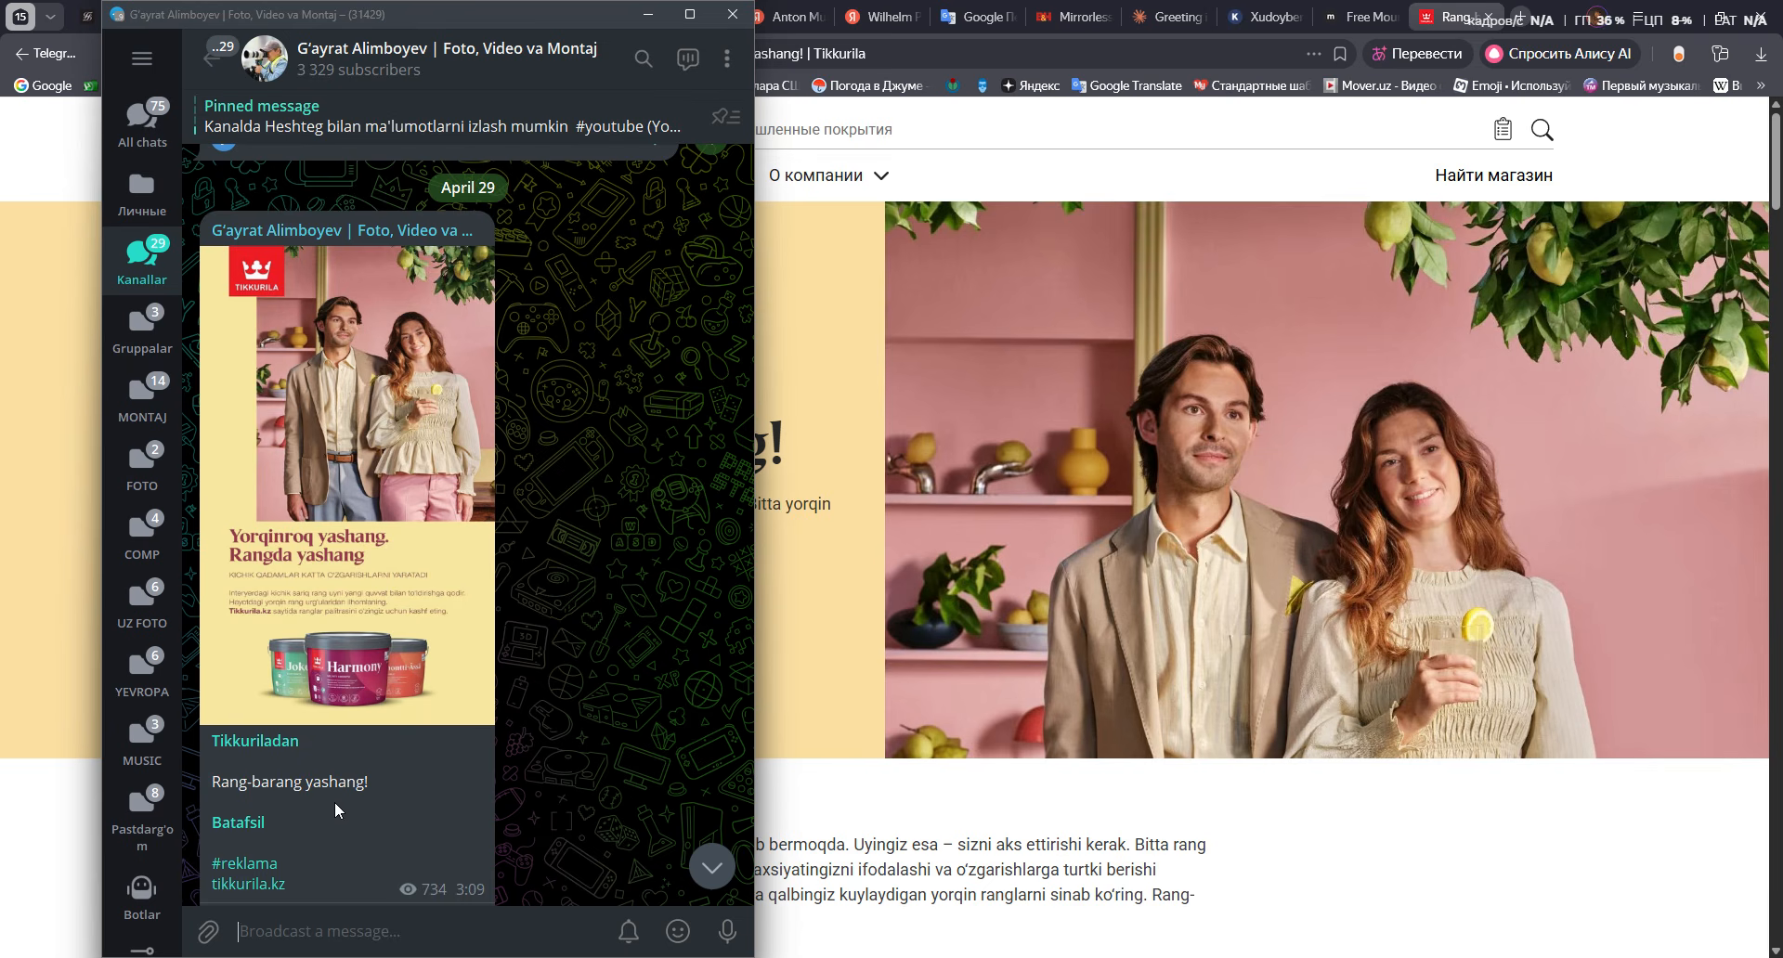
scroll(340, 813, down, 5)
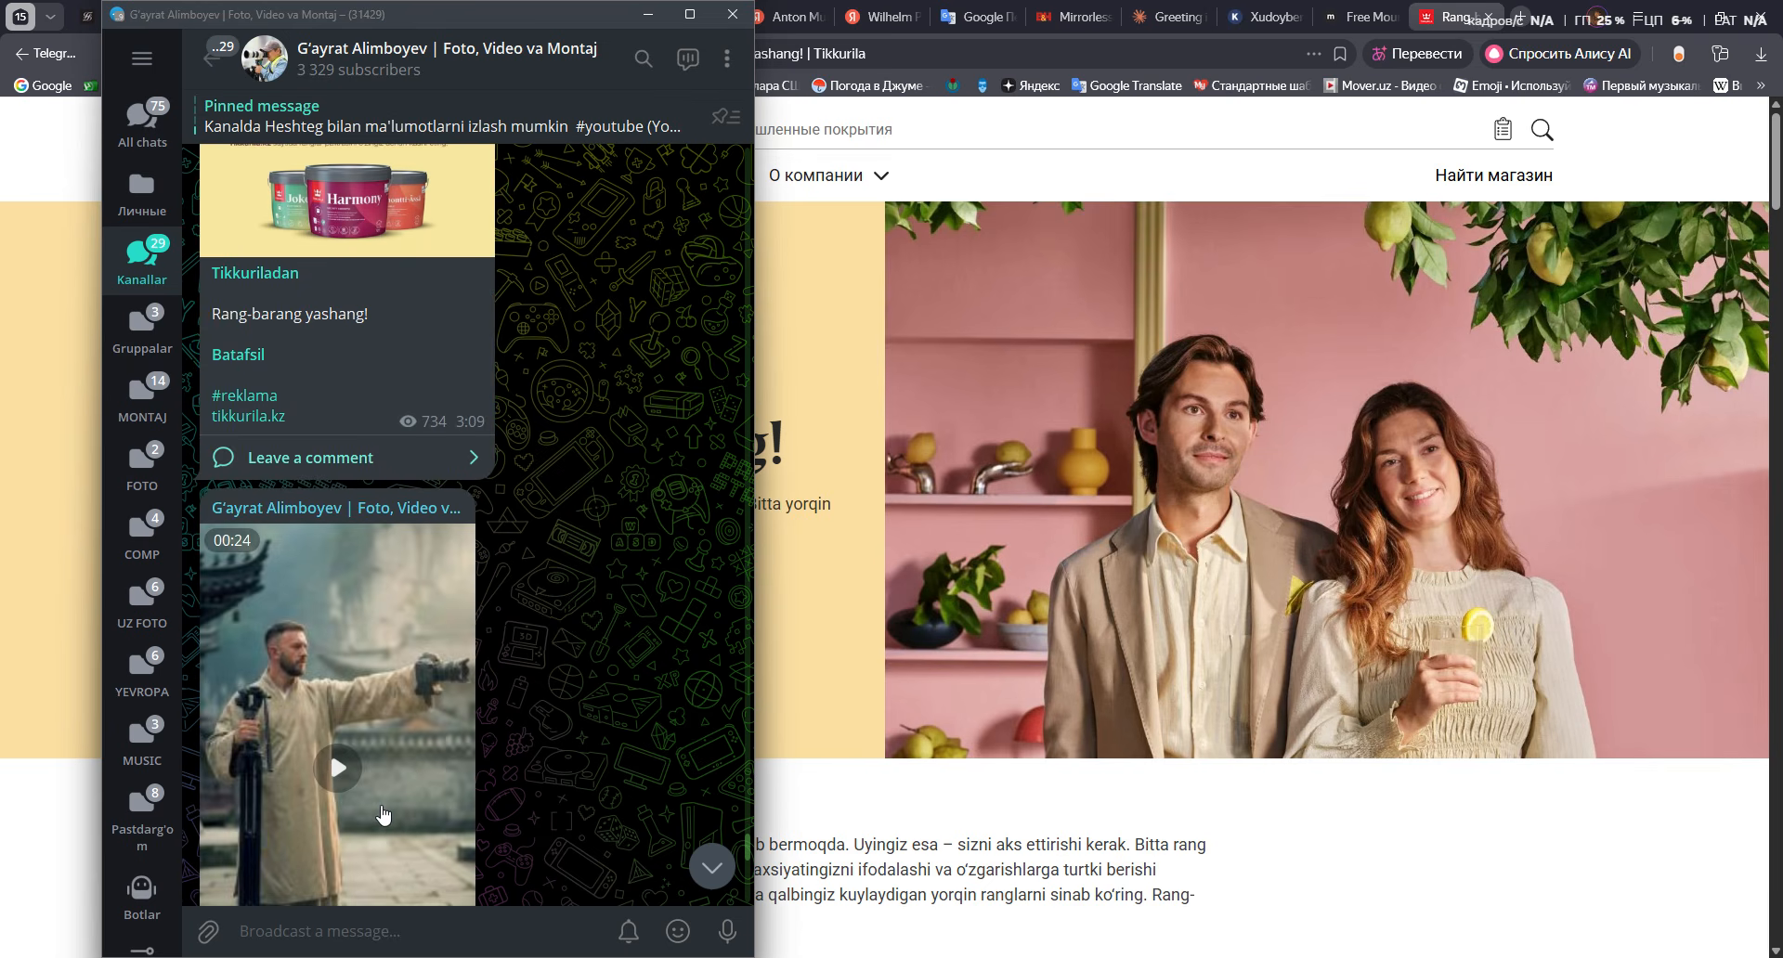
scroll(383, 814, down, 8)
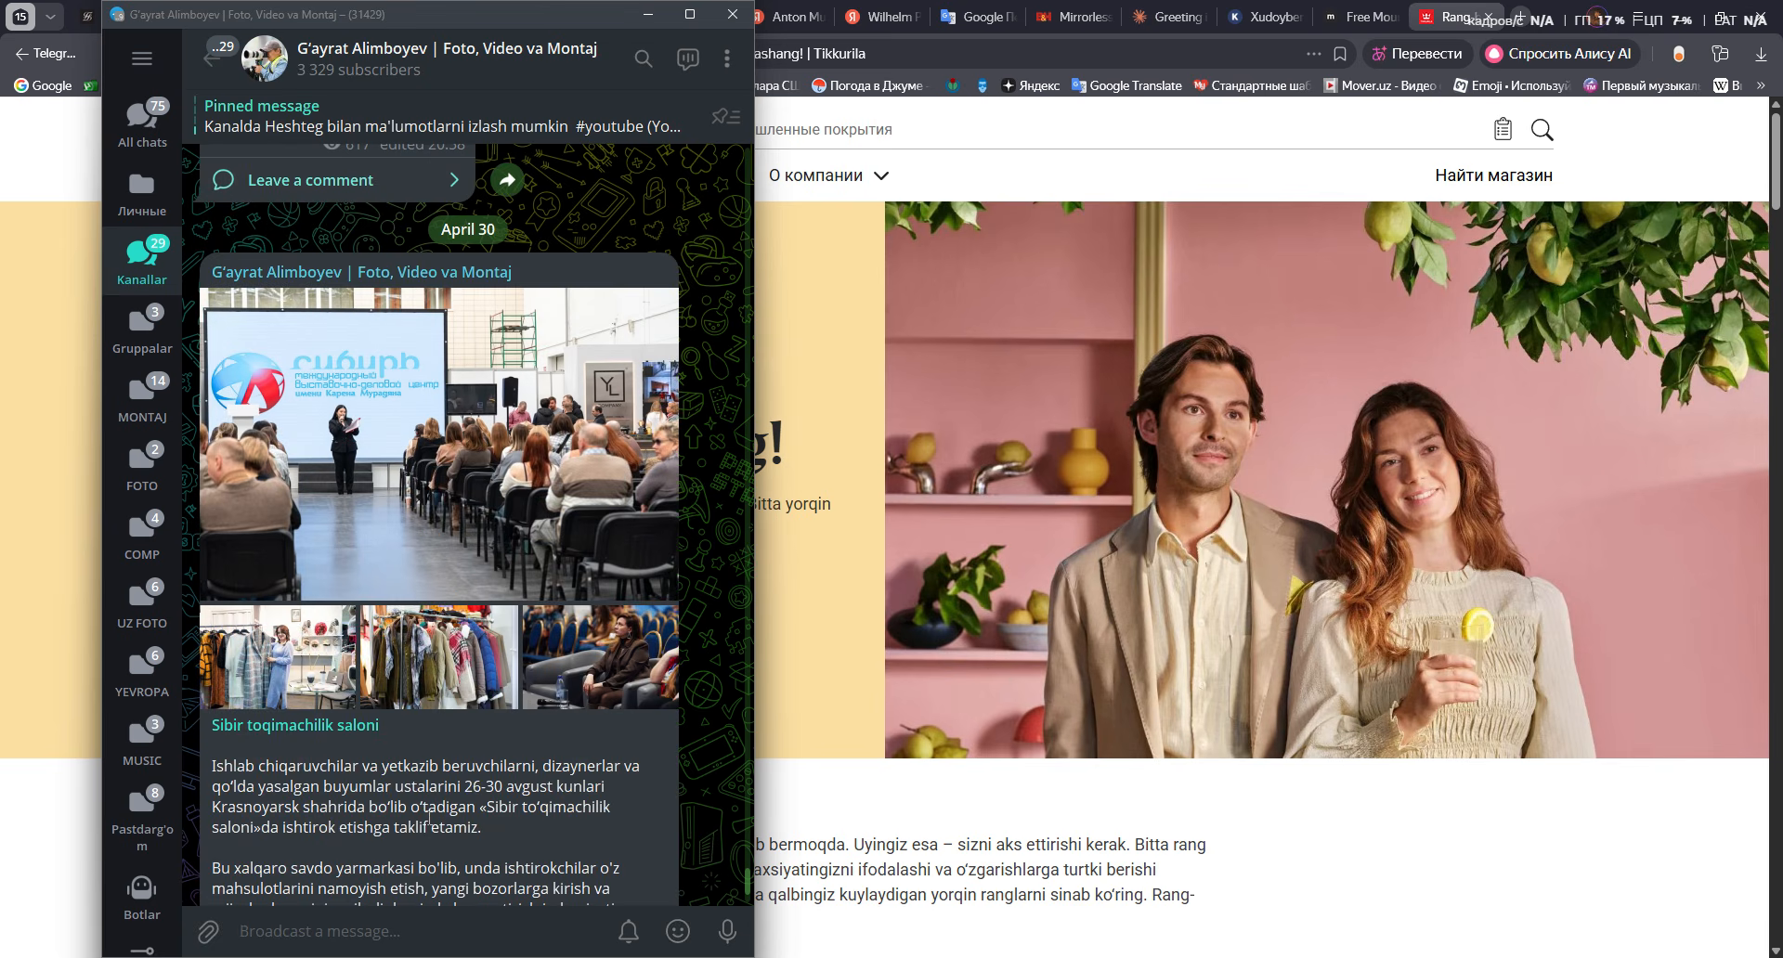
scroll(429, 817, down, 2)
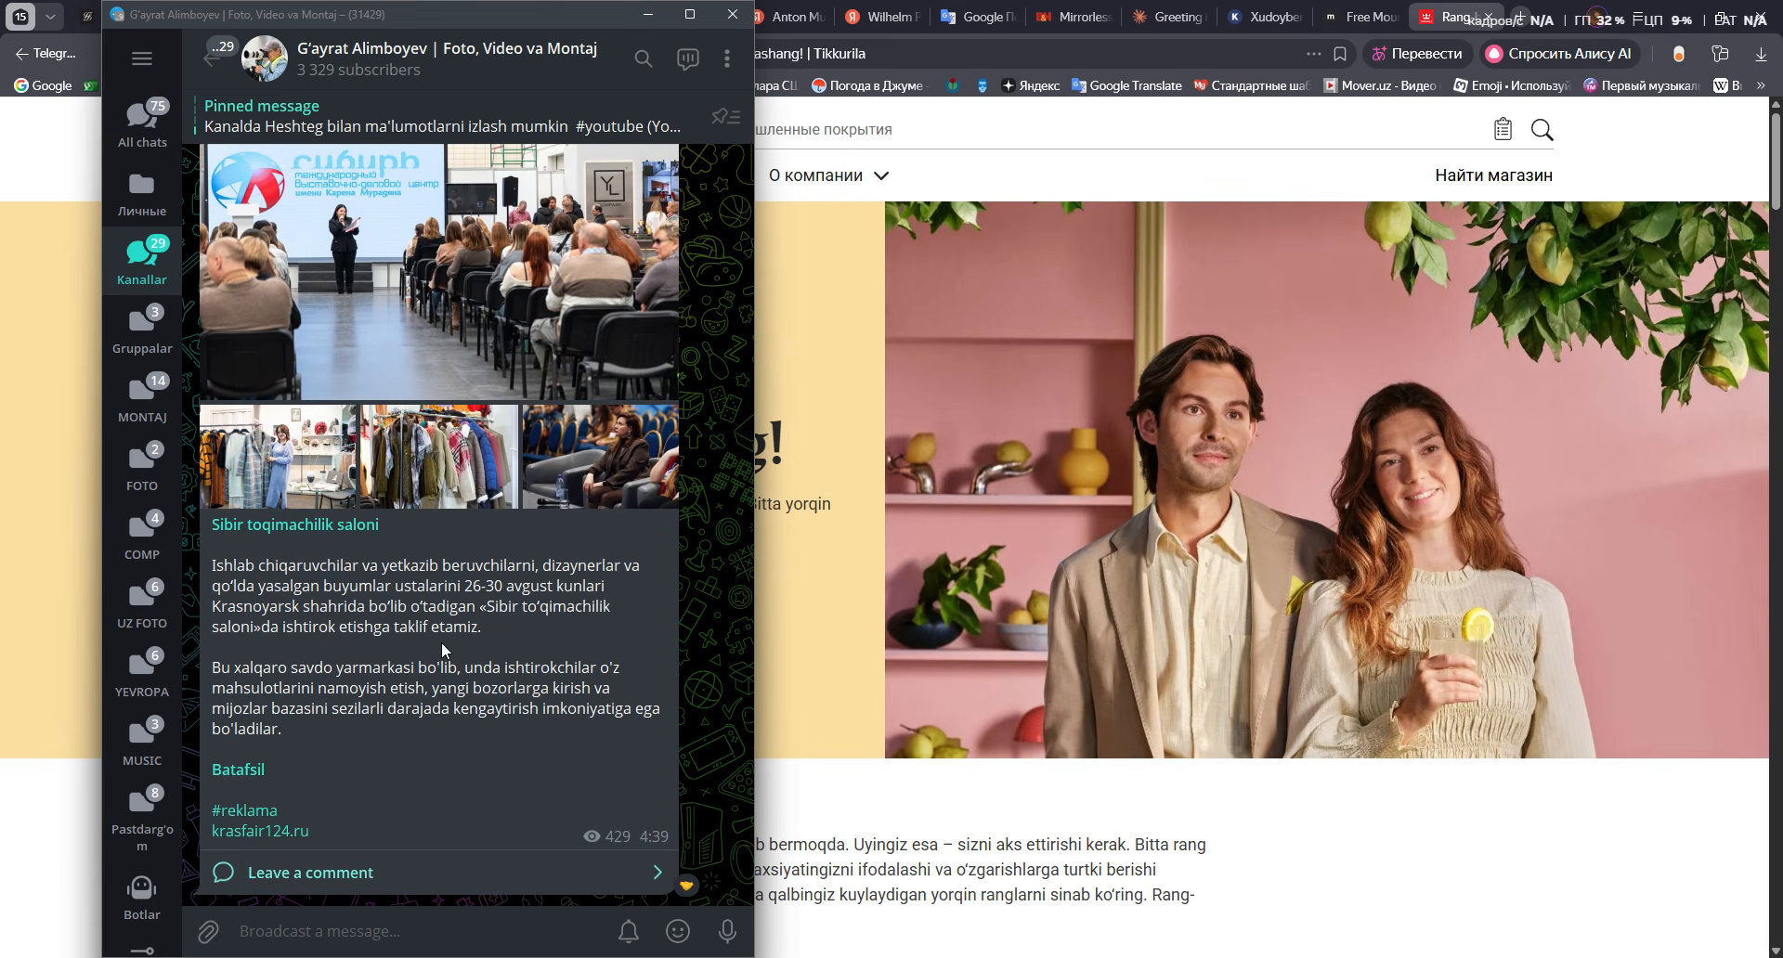